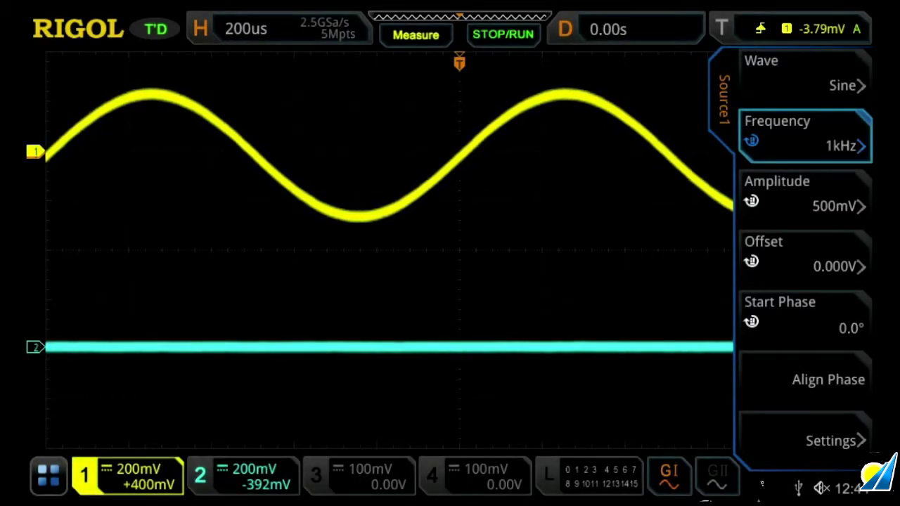
Set generator source 1's waveform to Sinc and shift the trace's horizontal delay to -316 us.
click(805, 75)
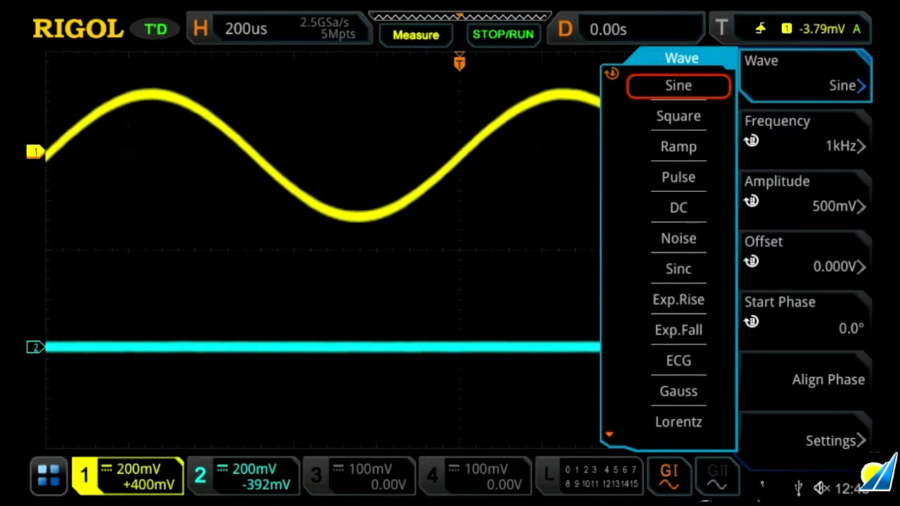
scroll(678, 253, down, 2)
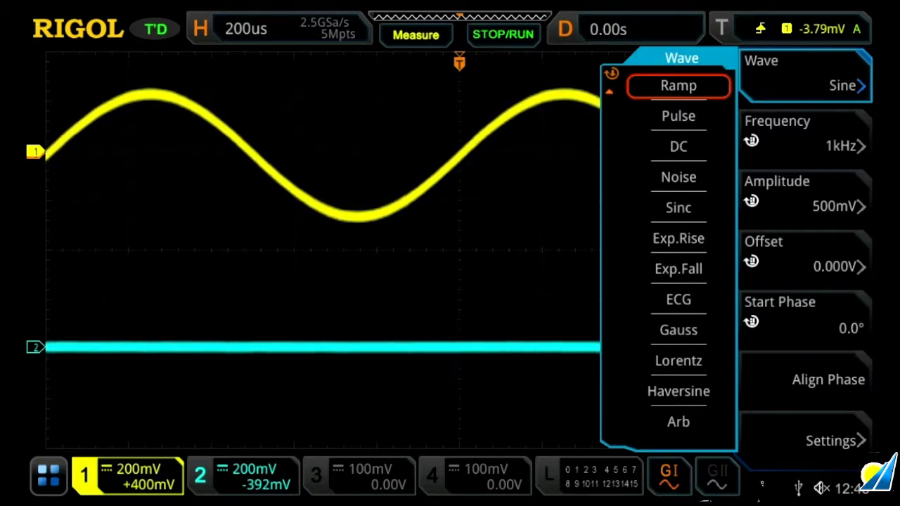
click(679, 208)
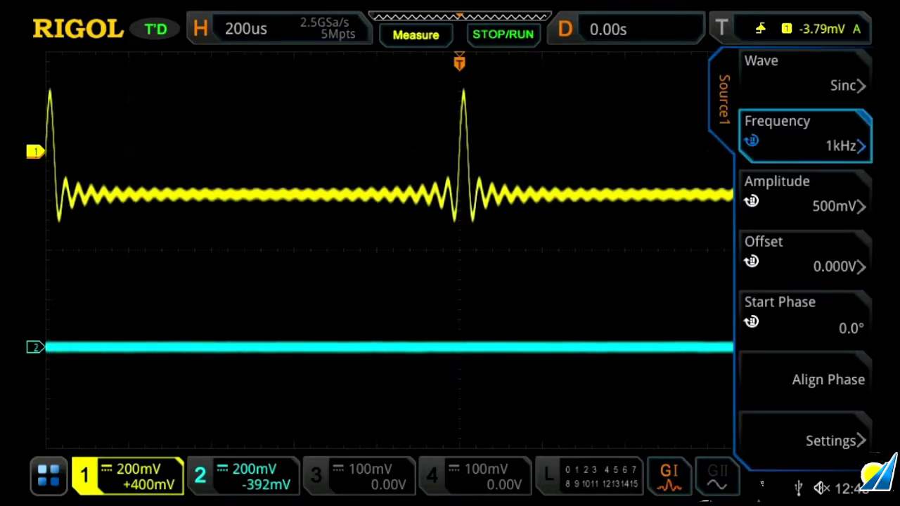
scroll(390, 250, left, 15)
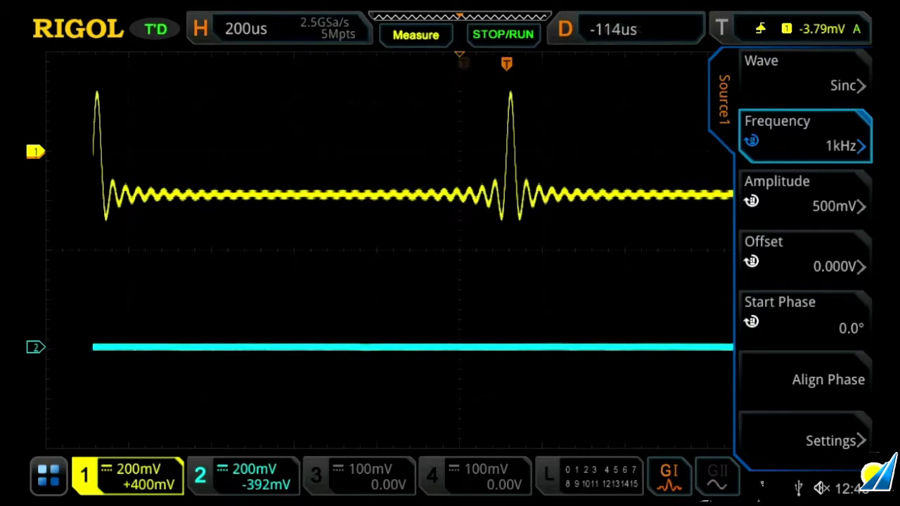
scroll(389, 251, left, 2)
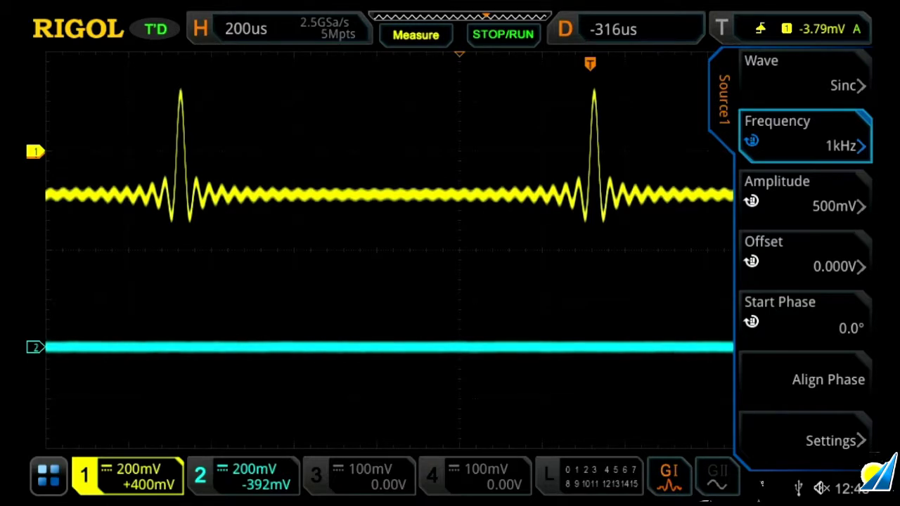
Examine the available output types in source 1's settings, leaving the type set to None.
click(836, 441)
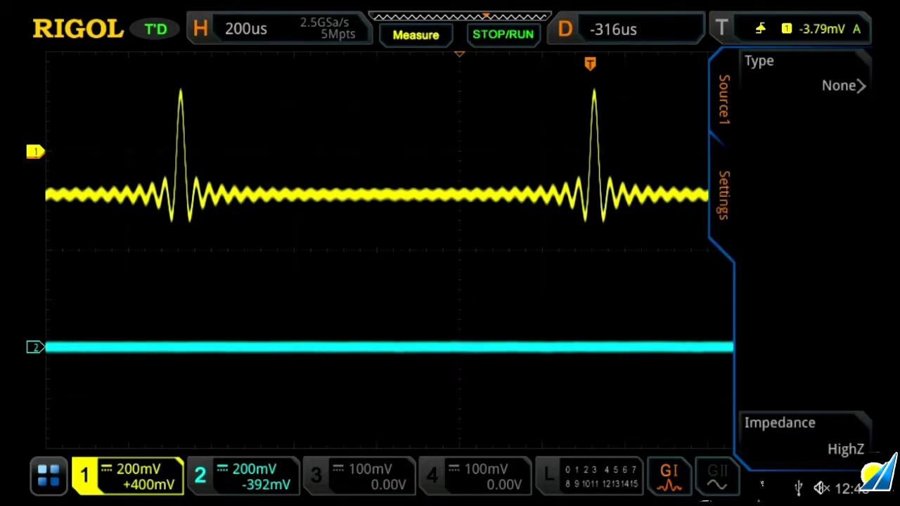
click(805, 76)
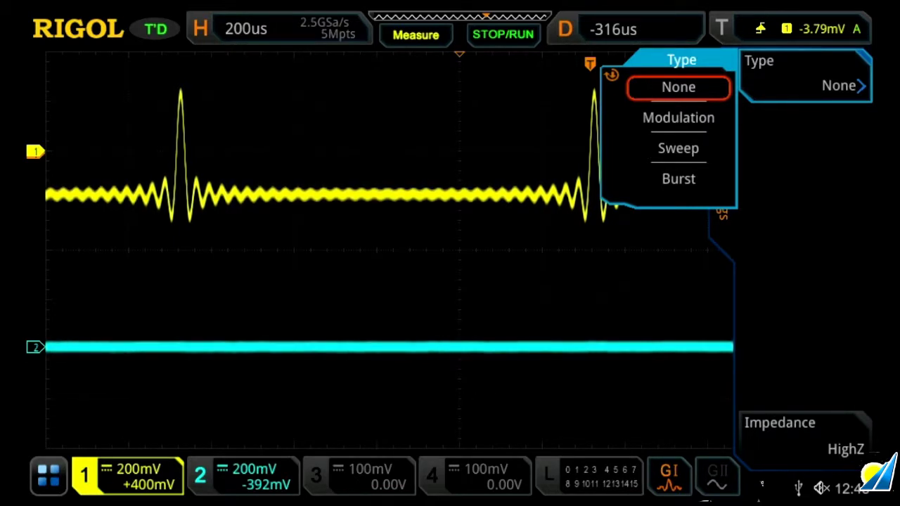
key(Escape)
key(Escape)
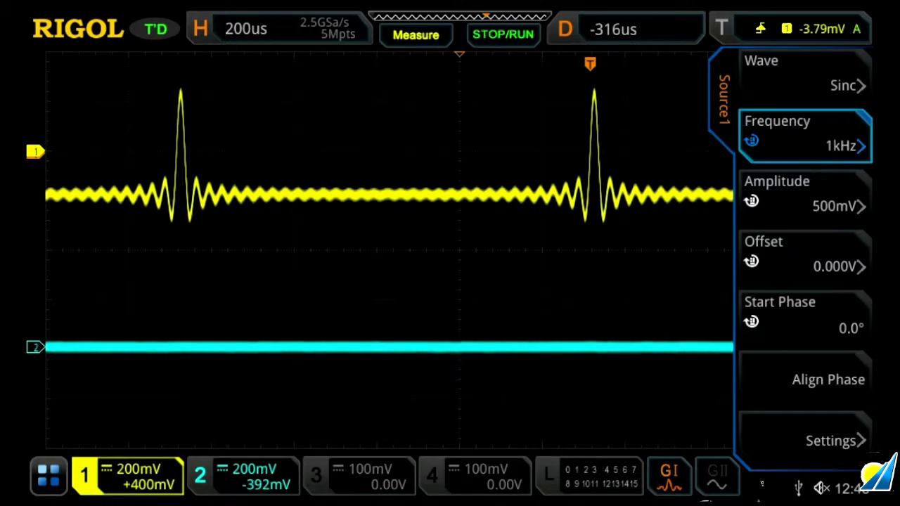
Enable generator source 2 and set its waveform to Arb.
click(717, 477)
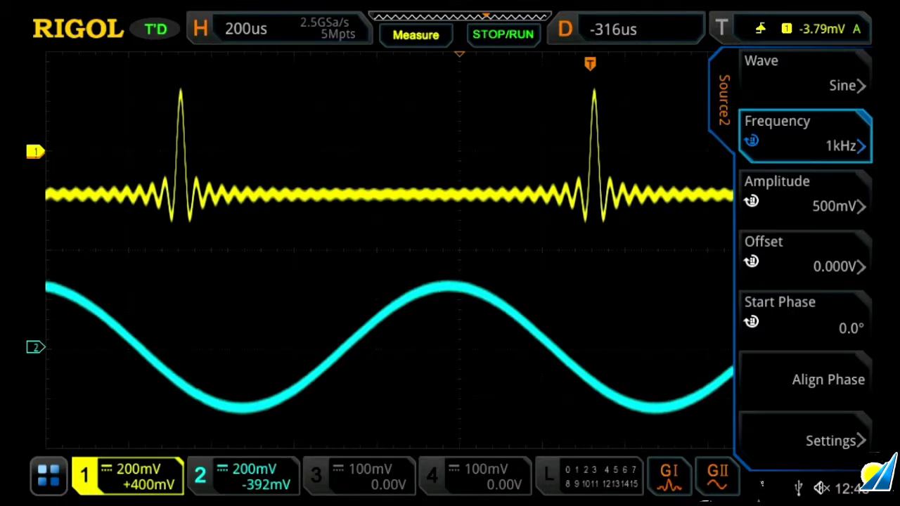
click(806, 75)
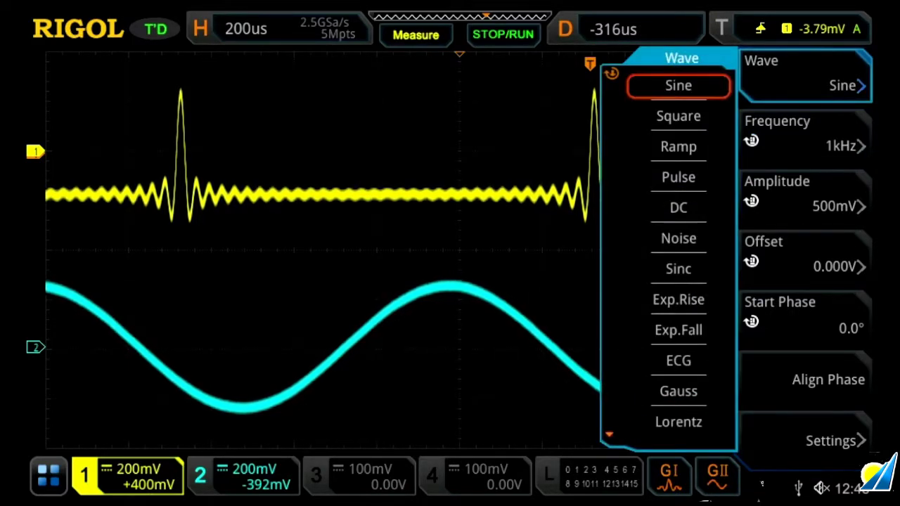
scroll(678, 253, down, 2)
click(679, 422)
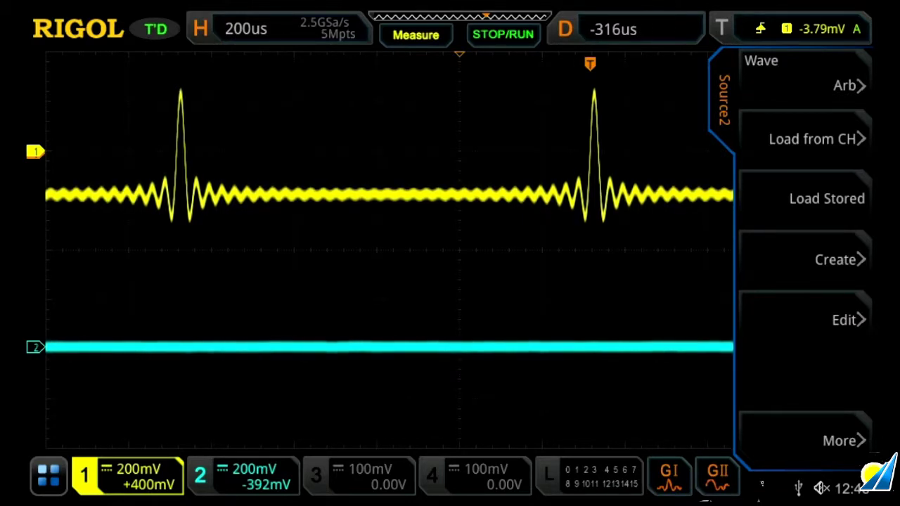
For loading source 2 from CH1, set the region to Cursor and move Cursor A to -992 us.
click(806, 138)
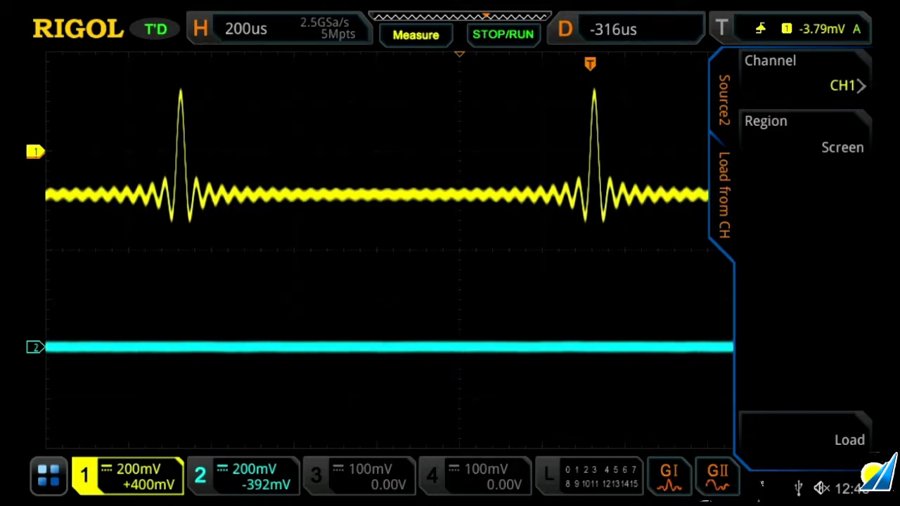
click(805, 137)
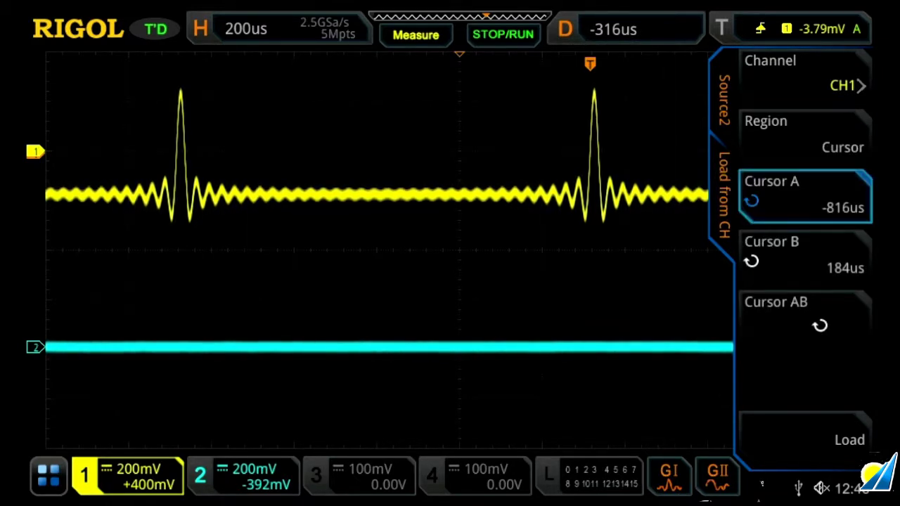
click(805, 137)
click(805, 137)
scroll(805, 197, up, 1)
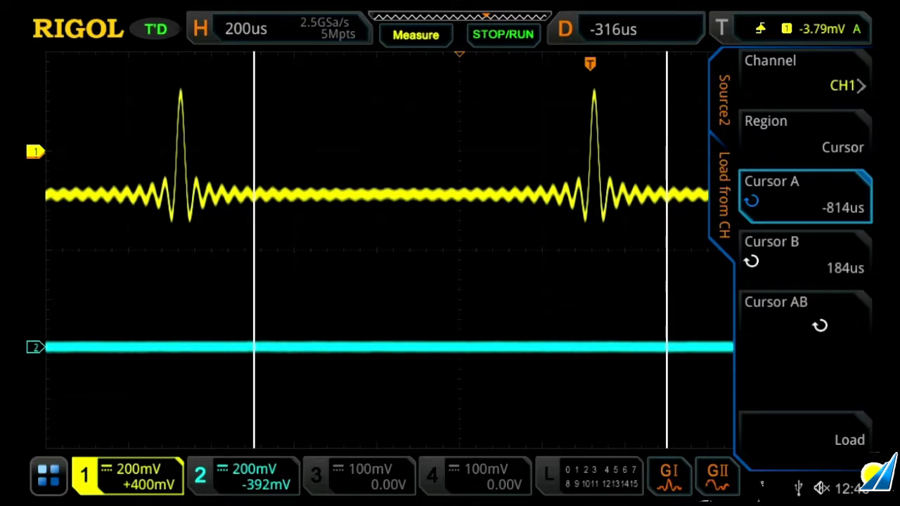
scroll(806, 197, down, 20)
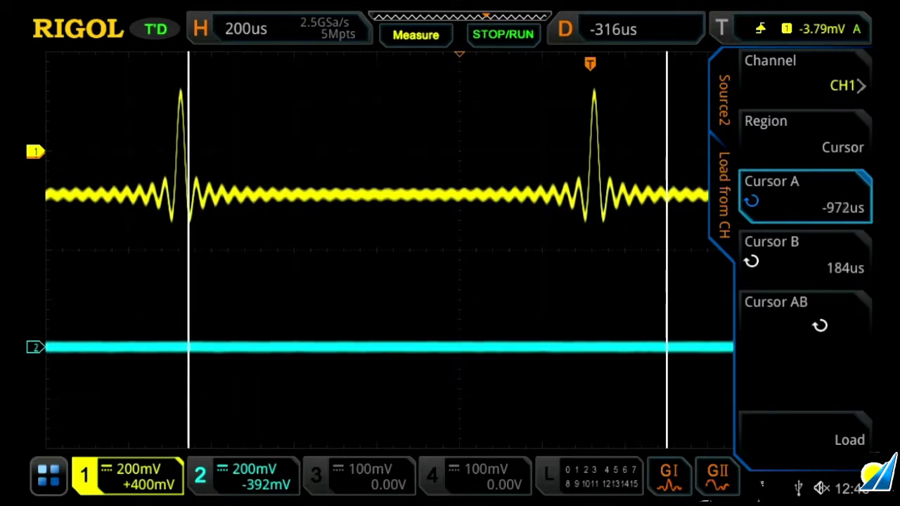
scroll(183, 250, down, 3)
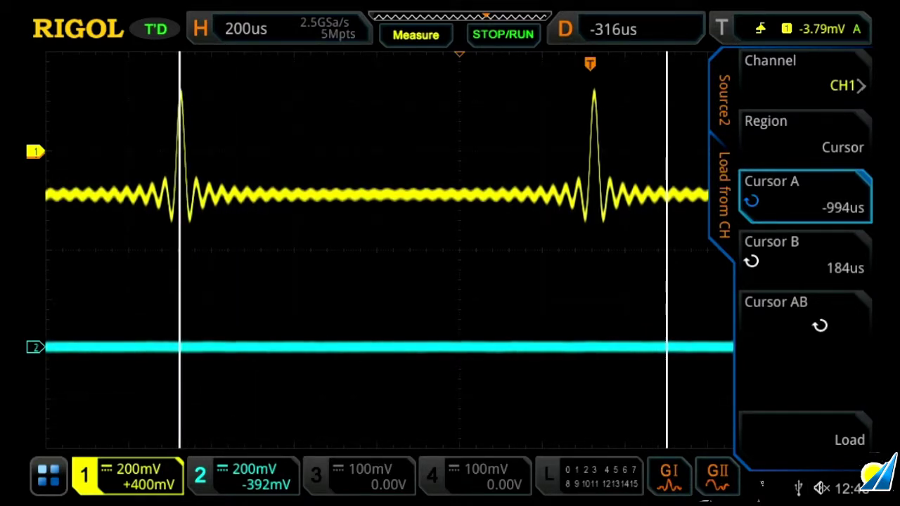
scroll(180, 249, up, 1)
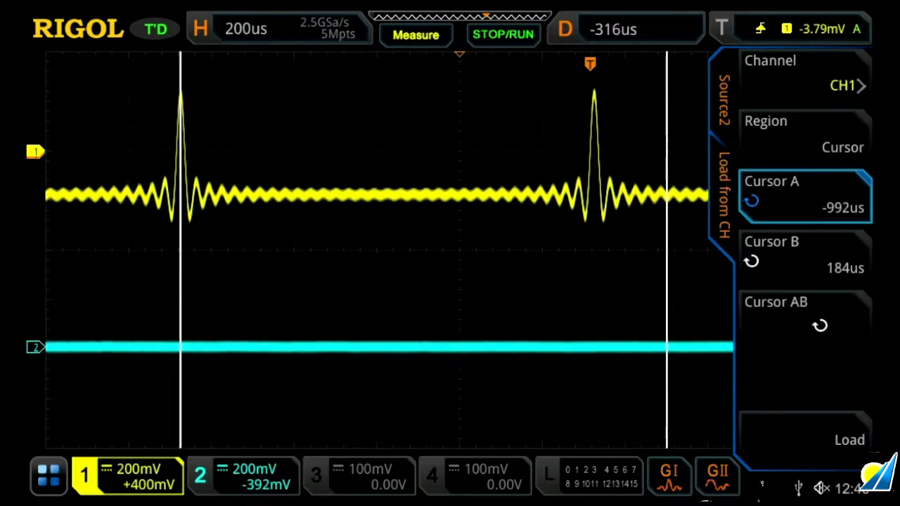
Move Cursor B to 10 us and load the CH1 section between the cursors into source 2.
click(805, 258)
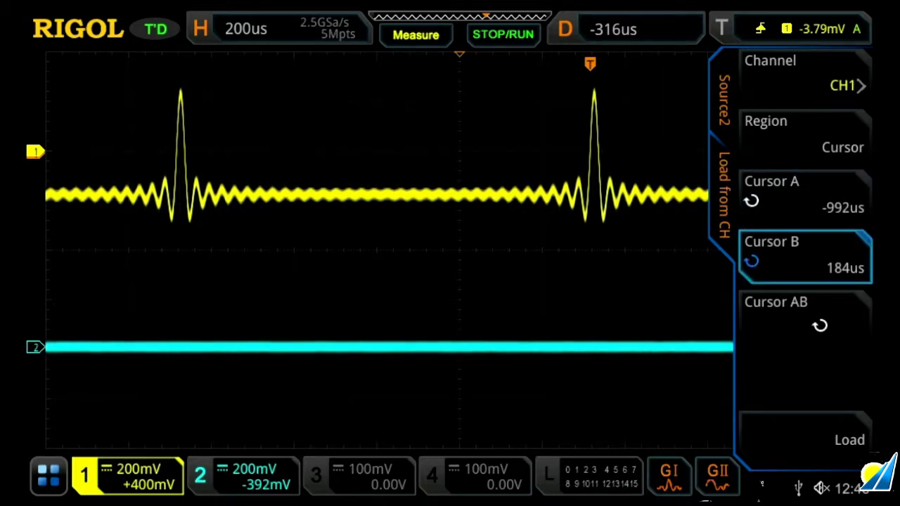
scroll(647, 250, down, 10)
scroll(629, 249, down, 5)
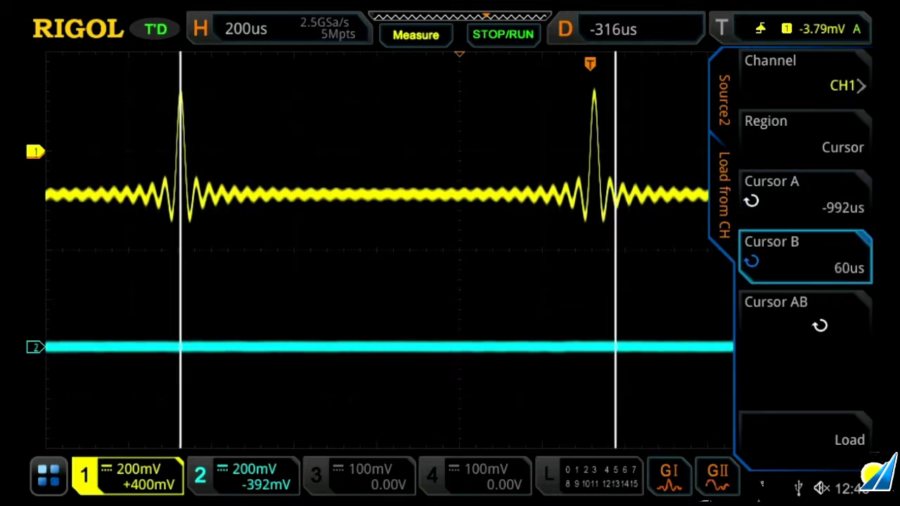
scroll(597, 250, down, 5)
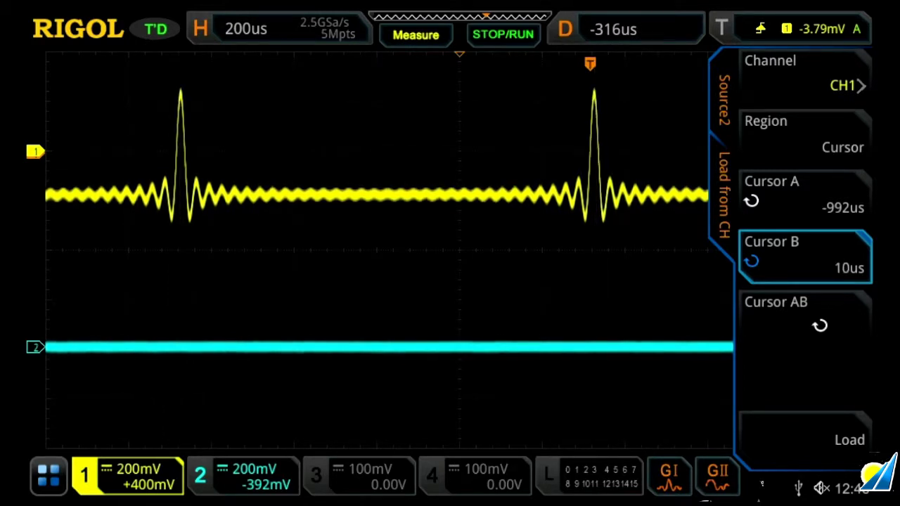
click(805, 440)
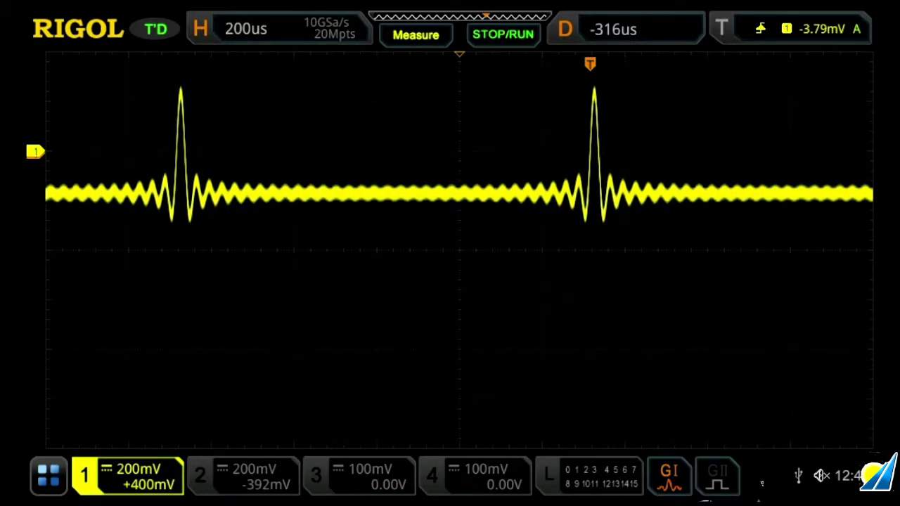
Turn on the digital voltmeter (DVM) for CH1 and reposition its readout over the waveform area.
click(49, 475)
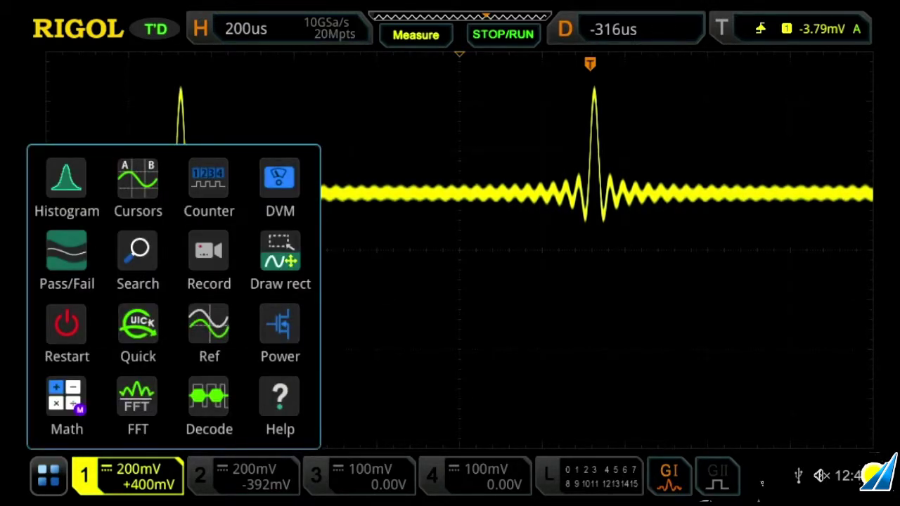
click(416, 35)
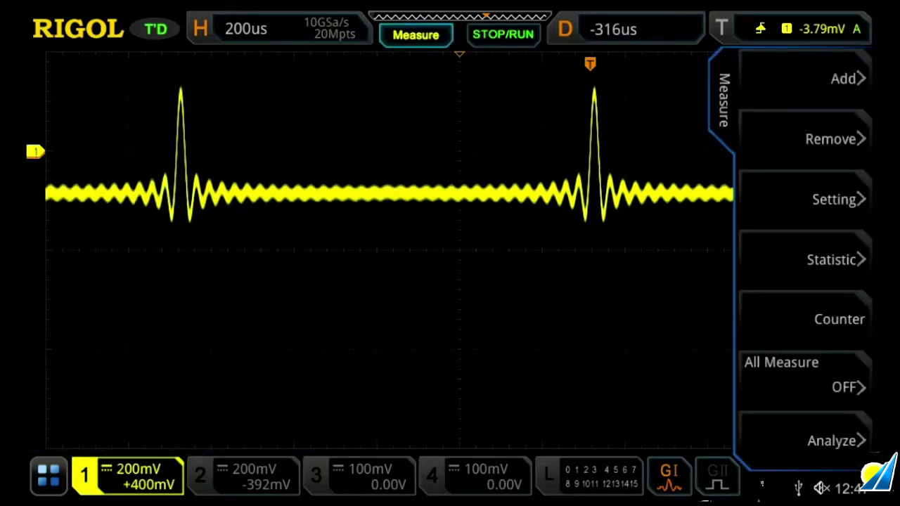
click(837, 441)
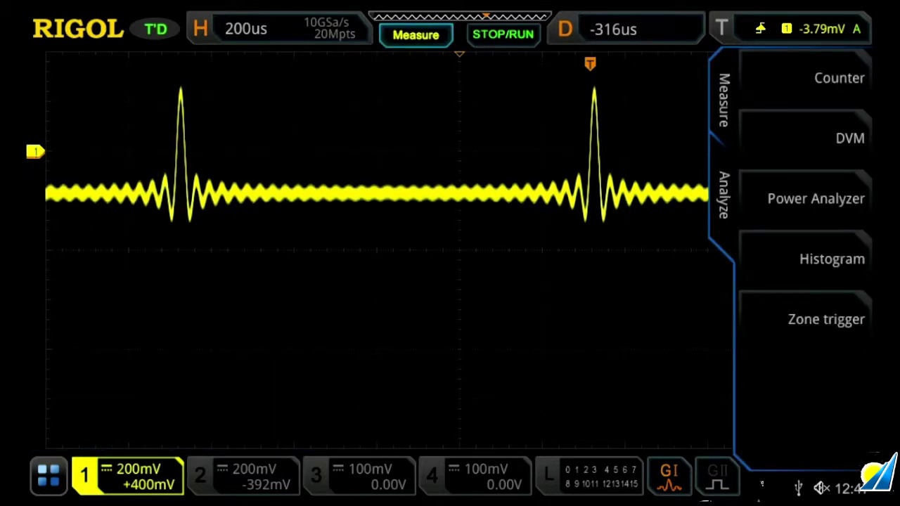
click(815, 138)
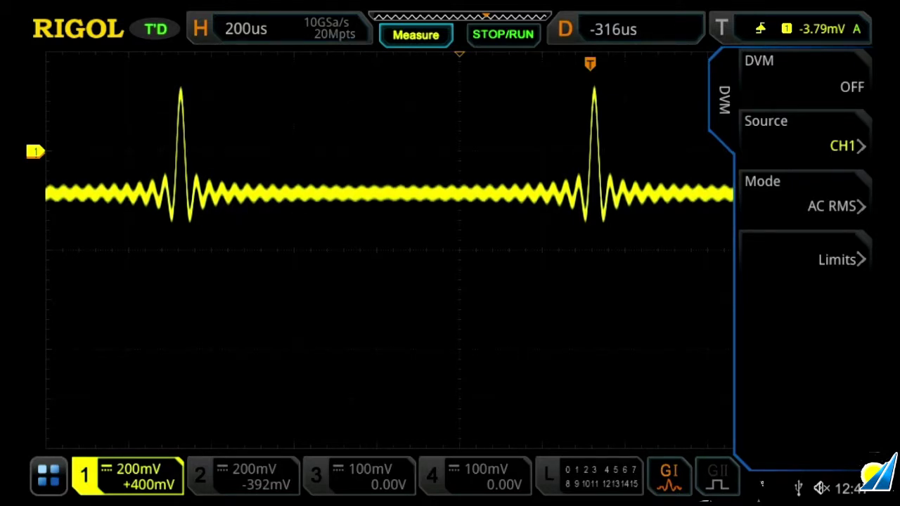
click(808, 76)
drag(577, 70, 121, 256)
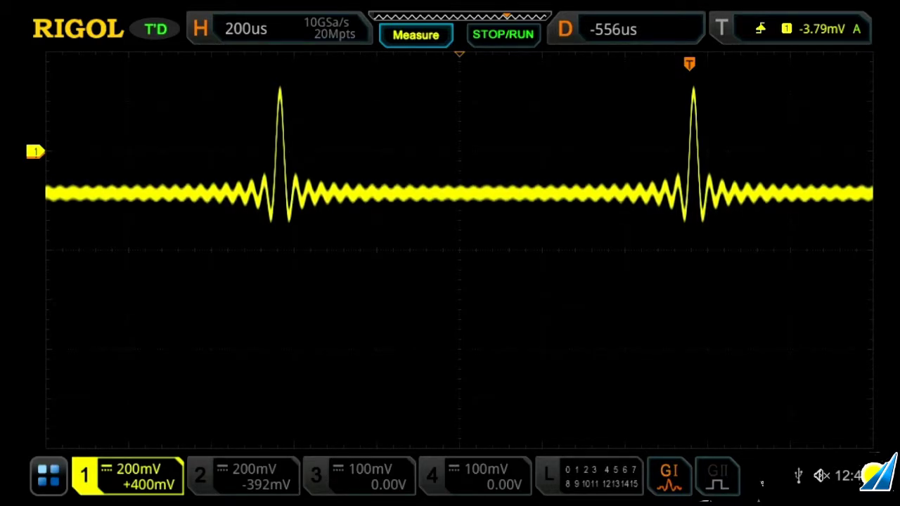
Turn on the counter for CH1 with its readout moved between the two pulses, and set its measurement to Totalize.
click(49, 476)
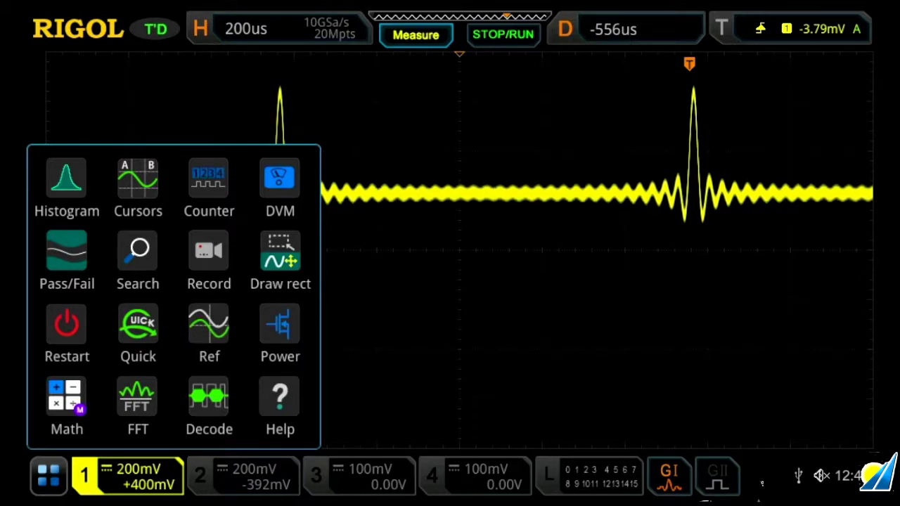
click(416, 35)
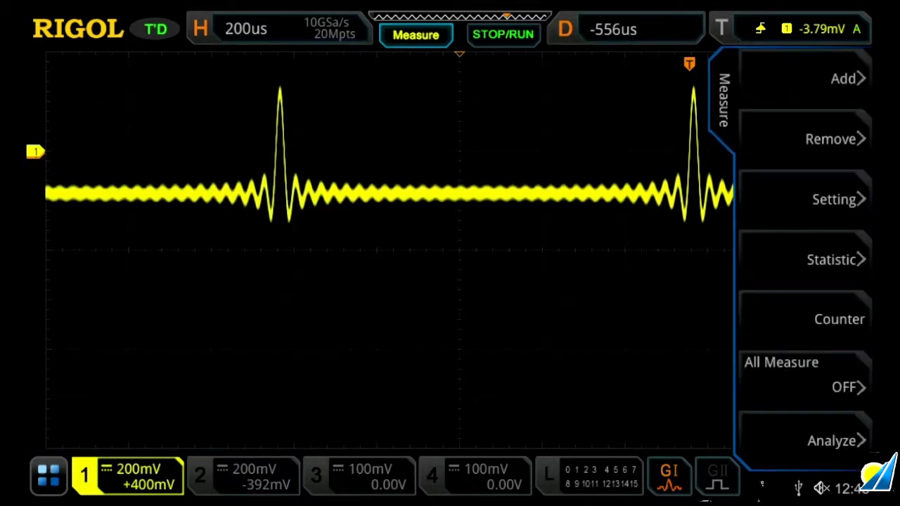
click(840, 318)
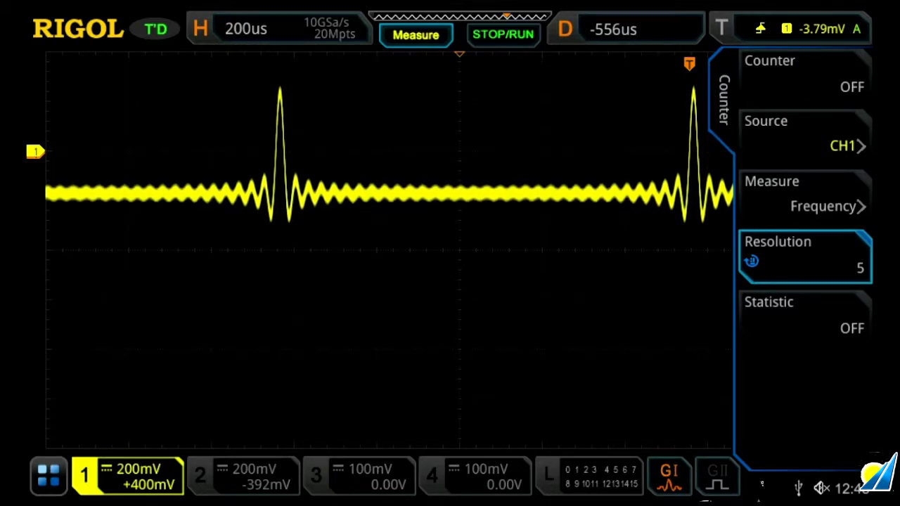
click(804, 74)
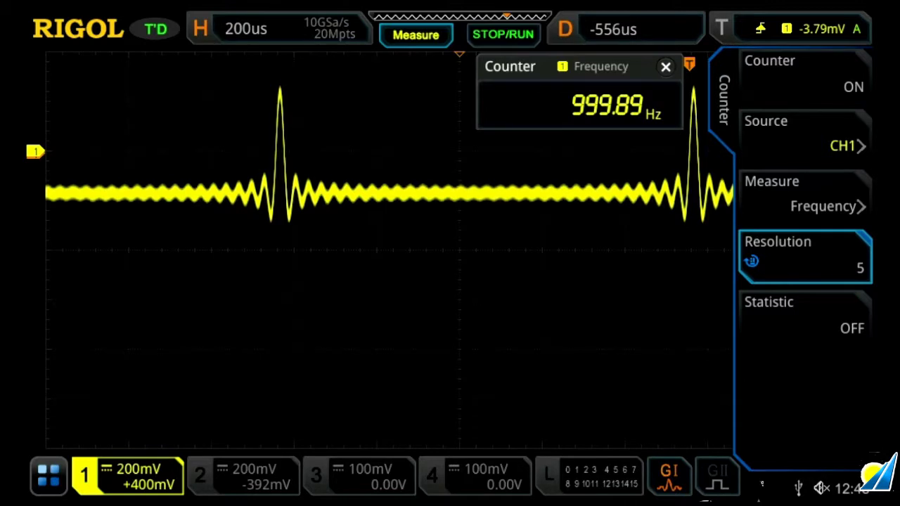
drag(510, 66, 439, 65)
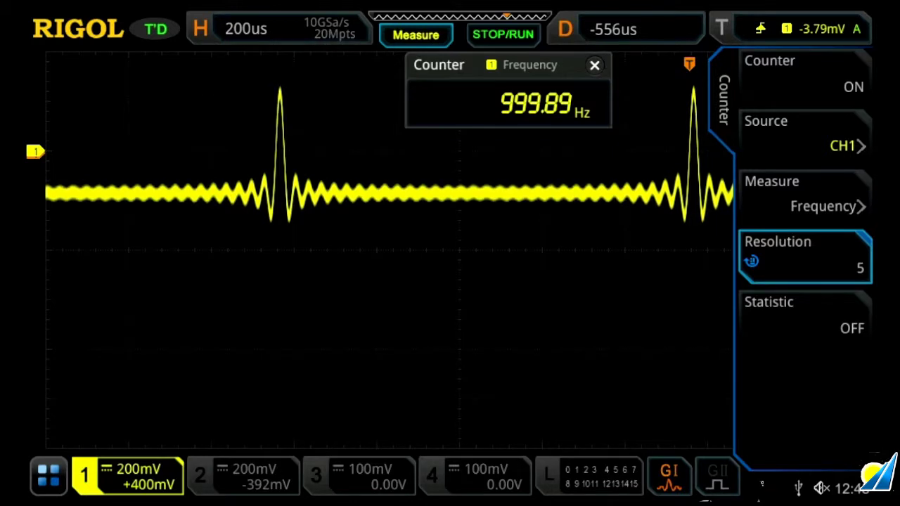
click(805, 197)
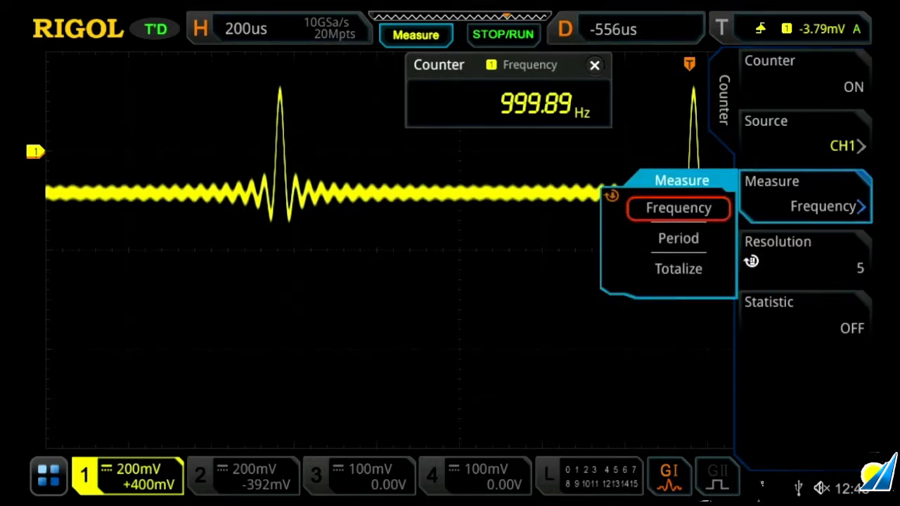
click(678, 269)
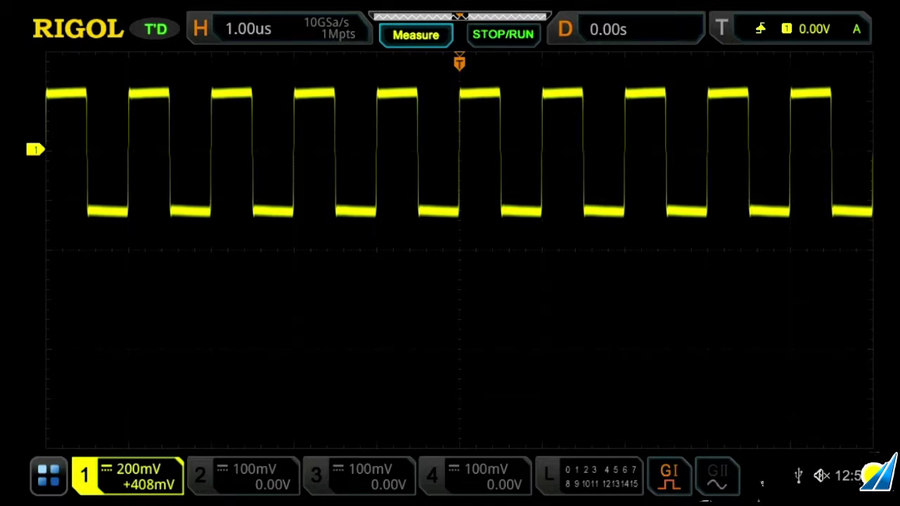
Set the Math1 operator to FFT with CH1 as source and switch its operation on.
click(49, 477)
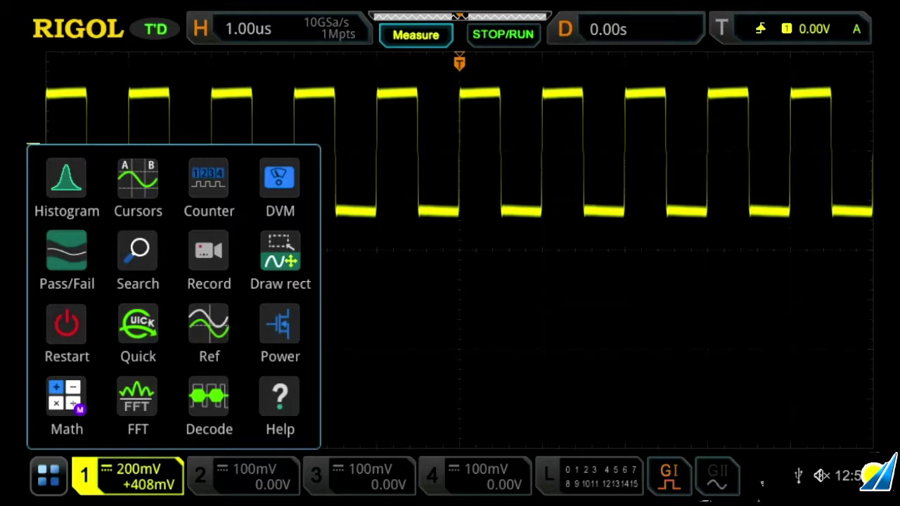
click(280, 324)
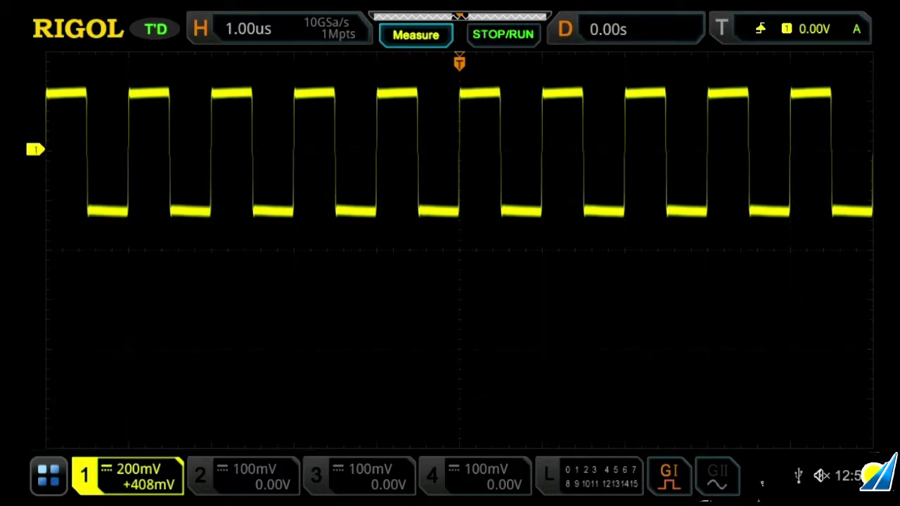
click(805, 75)
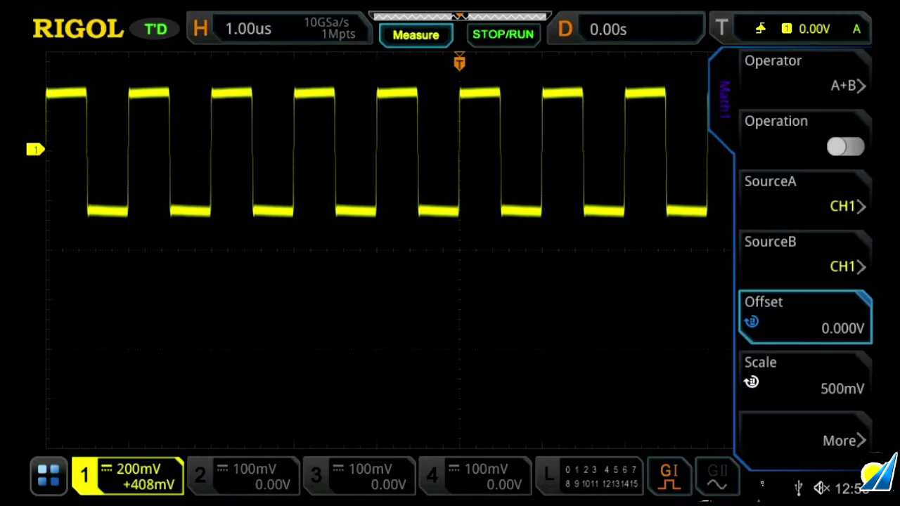
click(805, 75)
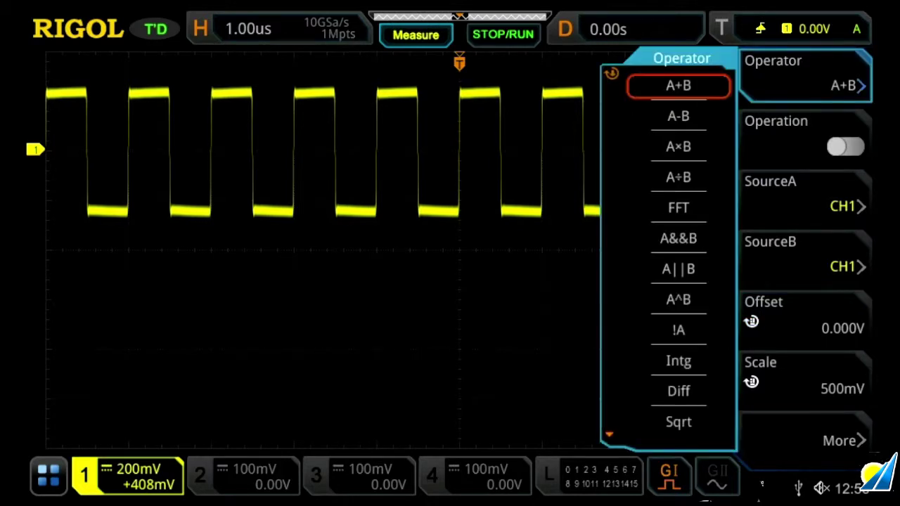
scroll(679, 116, down, 1)
scroll(679, 162, down, 3)
key(Return)
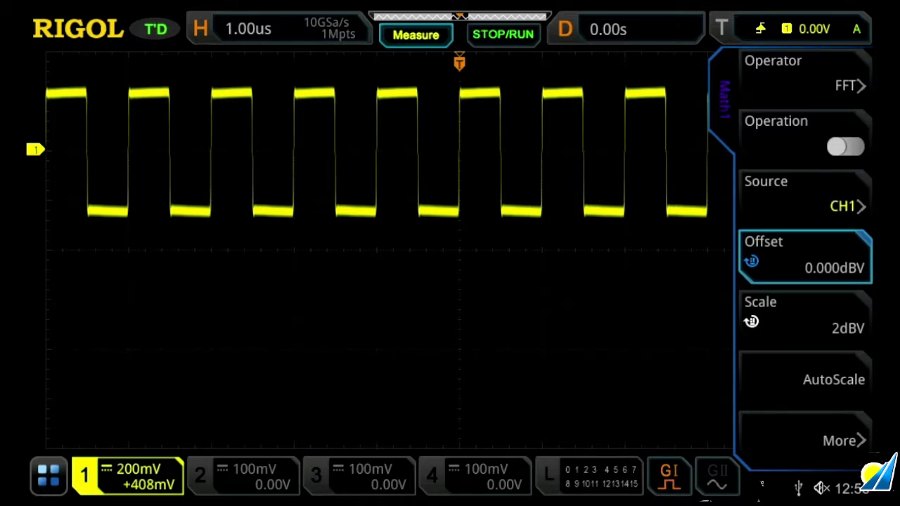
click(805, 136)
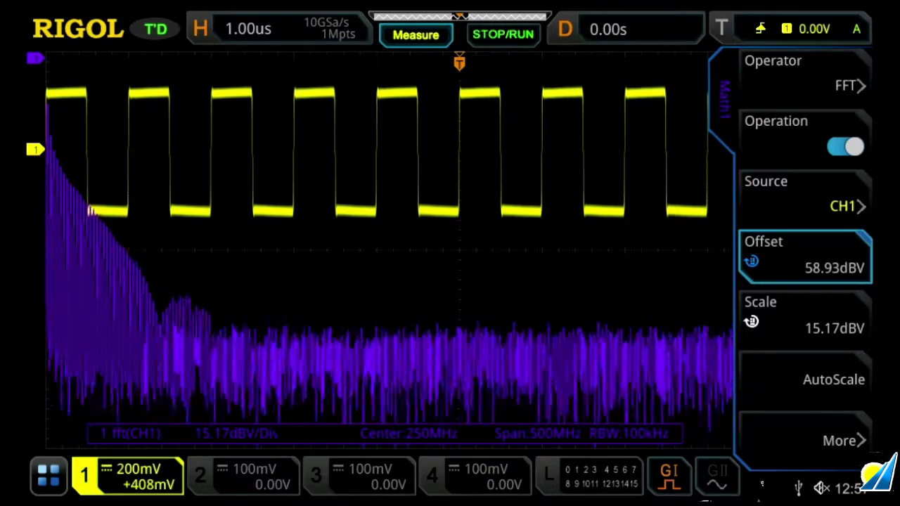
Set the end frequency of the Math1 FFT to 10 MHz.
click(836, 440)
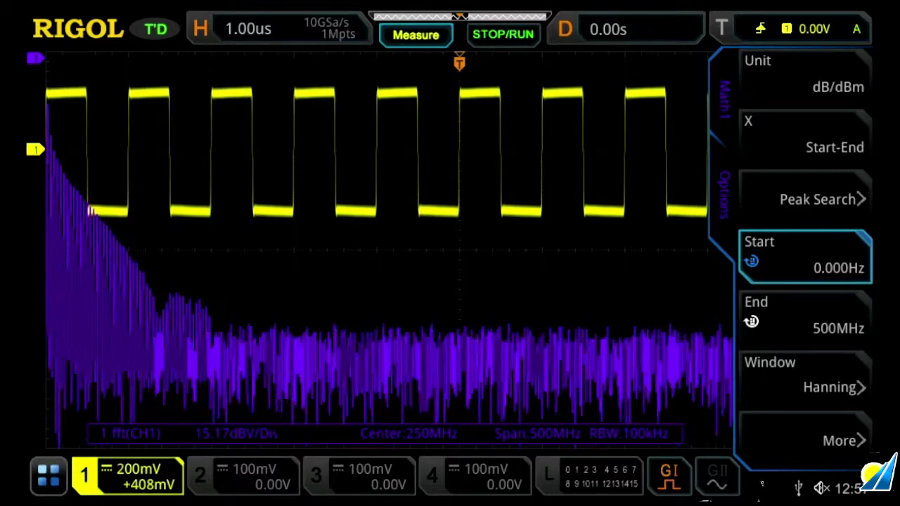
click(806, 318)
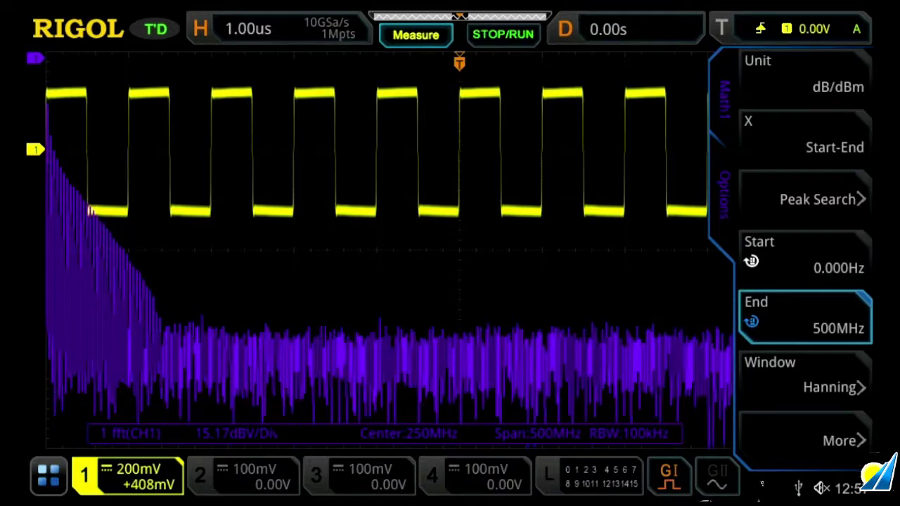
click(806, 318)
click(494, 269)
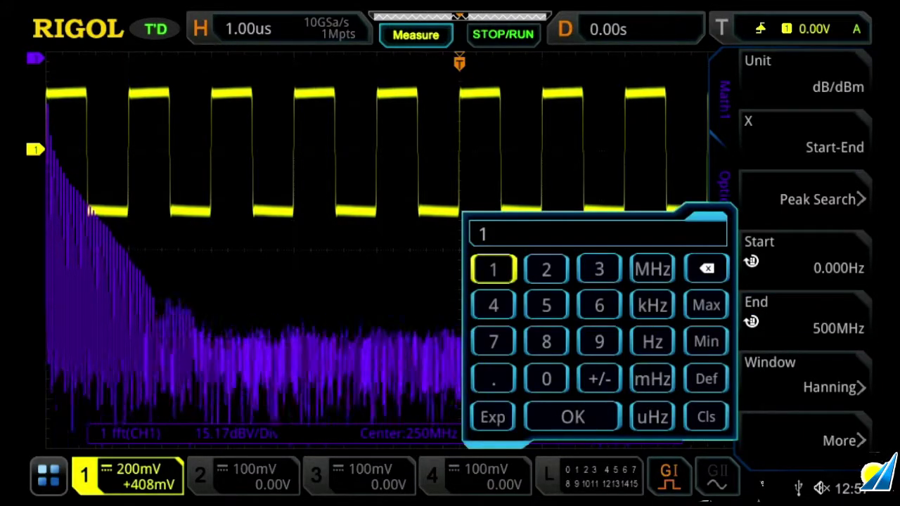
click(546, 379)
click(653, 269)
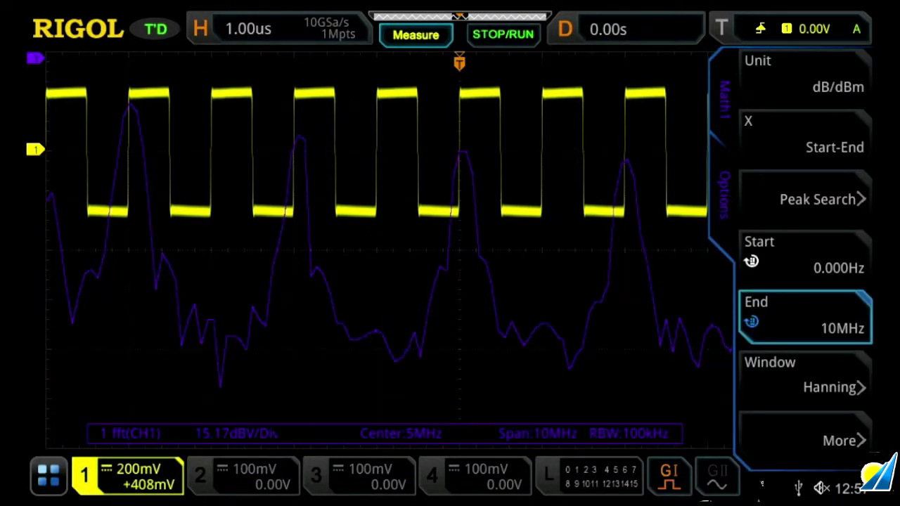
key(Escape)
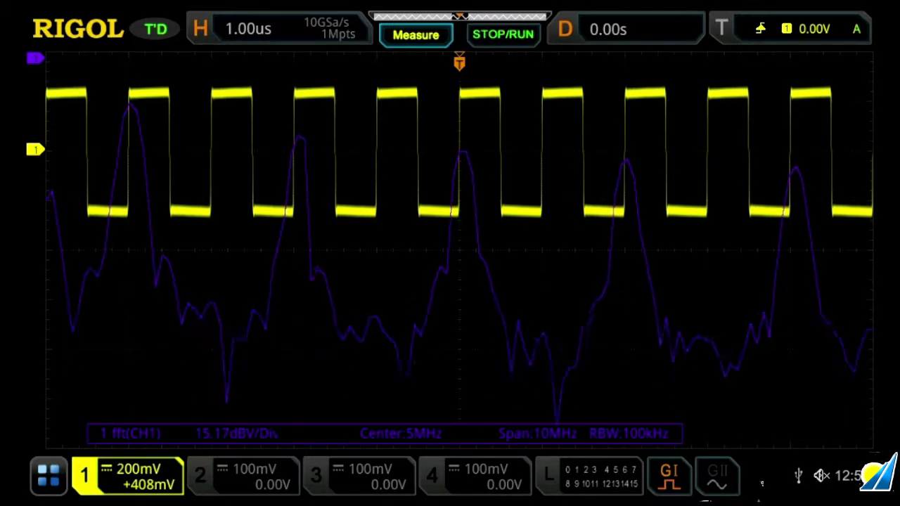
With the Math1 FFT options displayed, set the horizontal timebase to 50 us.
key(m)
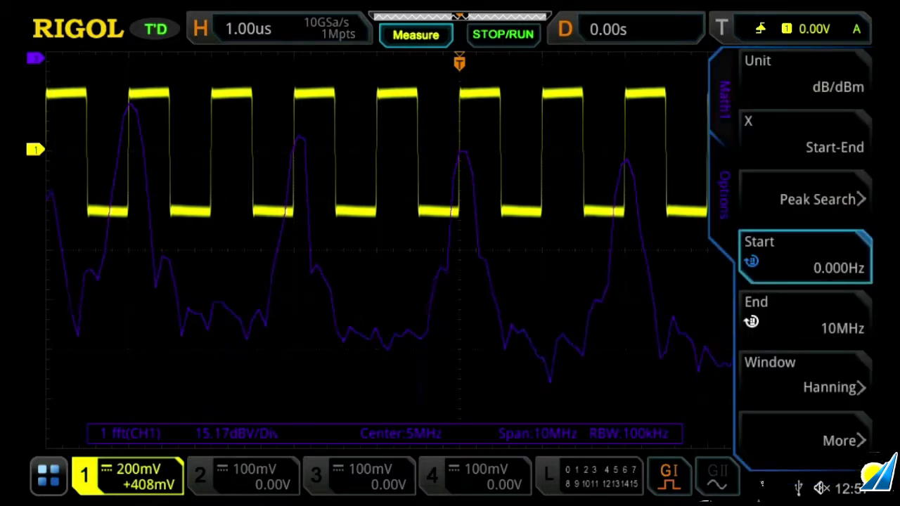
key(Escape)
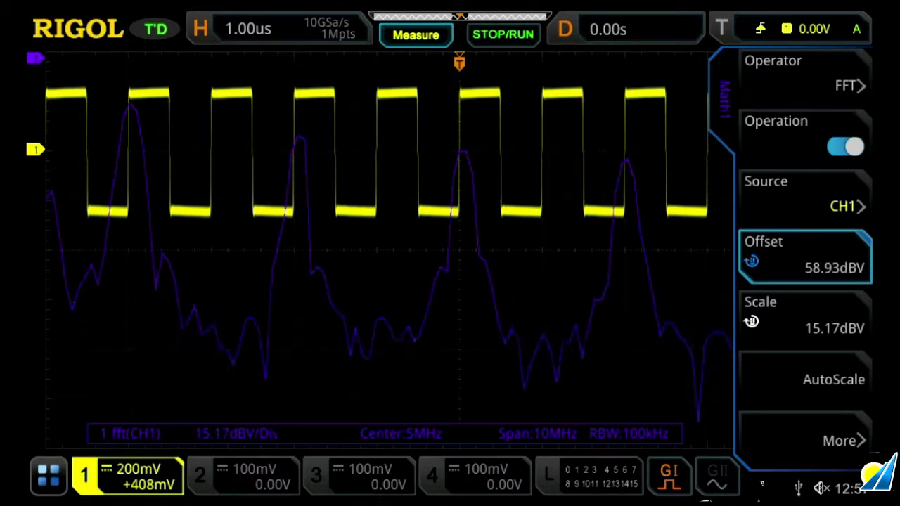
click(806, 440)
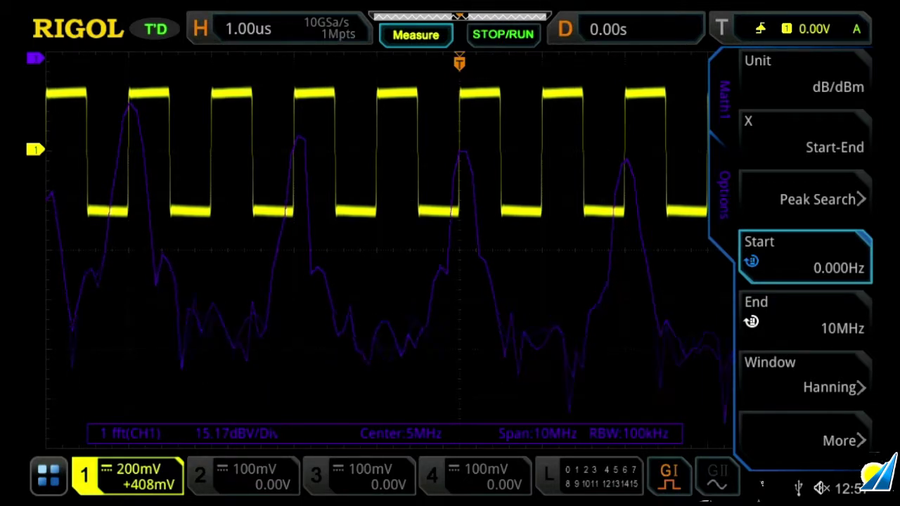
scroll(376, 246, down, 3)
scroll(376, 246, down, 2)
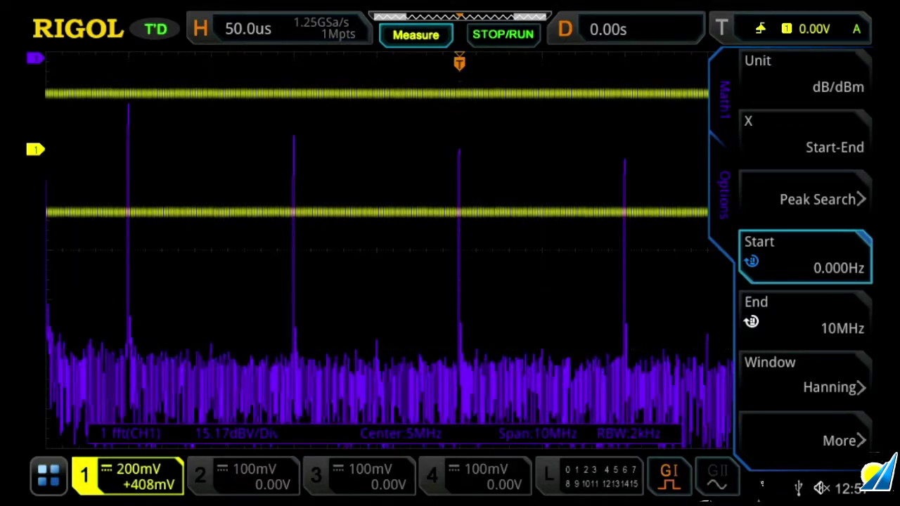
Turn on the peak search for the Math1 FFT and lower its threshold to -46.74 dB.
click(805, 199)
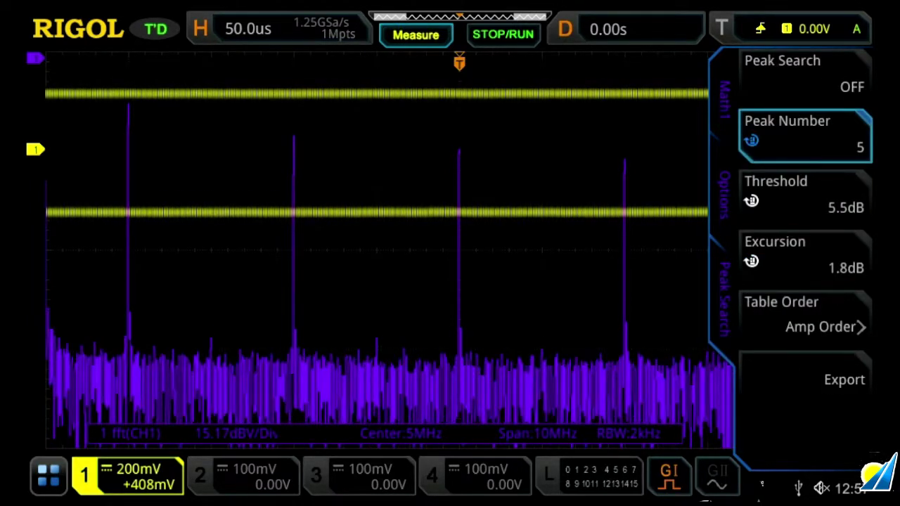
click(805, 74)
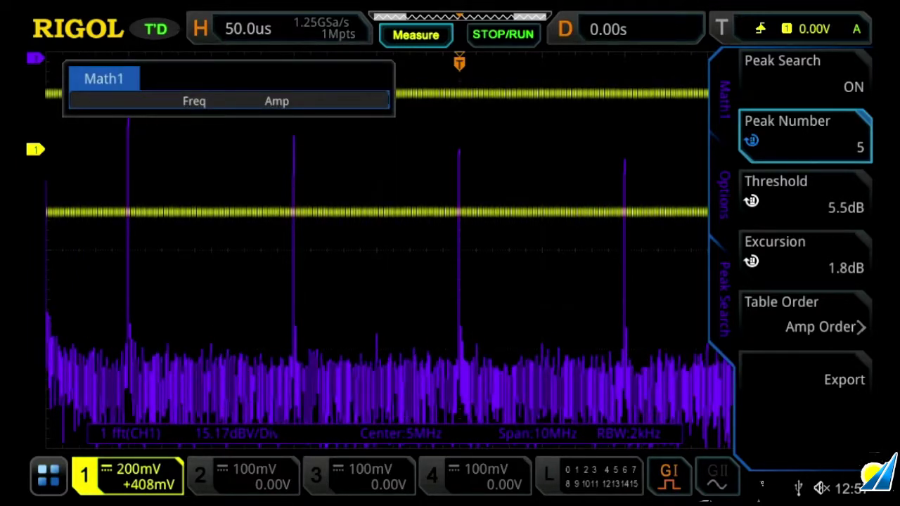
click(806, 196)
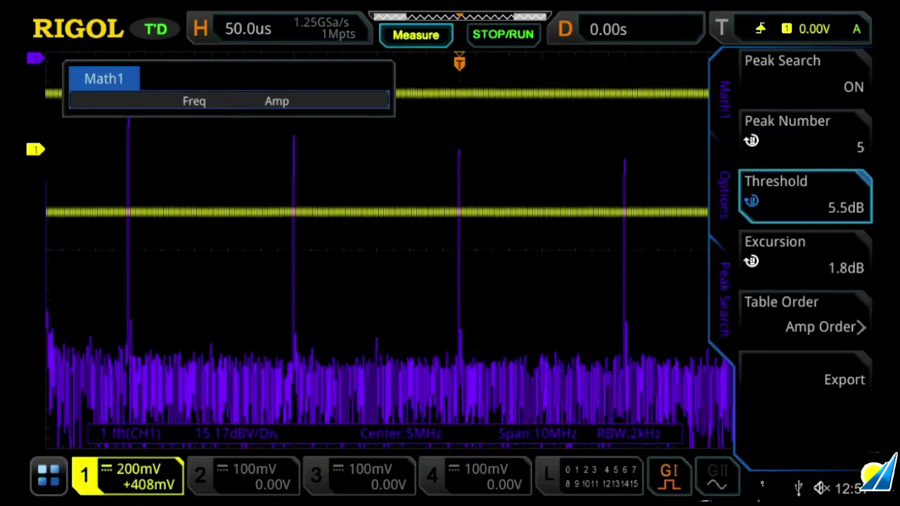
scroll(805, 196, down, 15)
scroll(805, 197, down, 10)
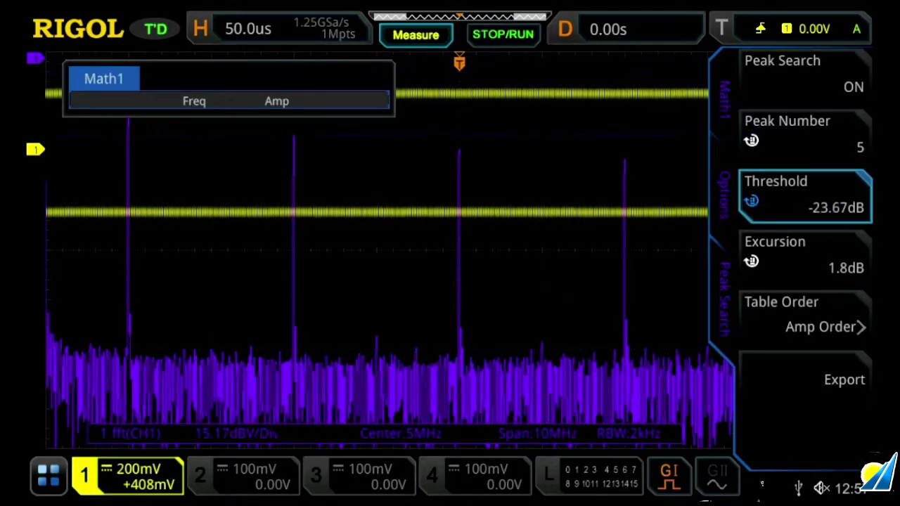
scroll(805, 197, down, 10)
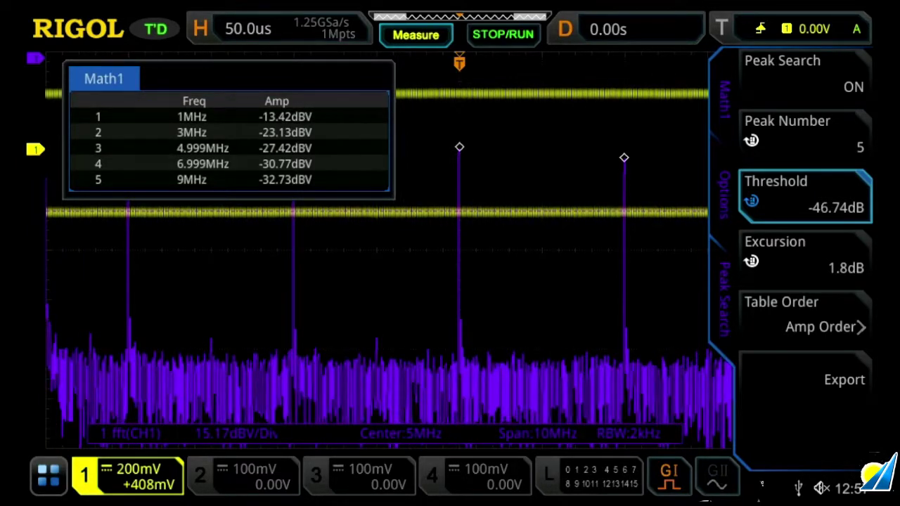
Turn on the COLOR option for the Math1 FFT trace.
key(Escape)
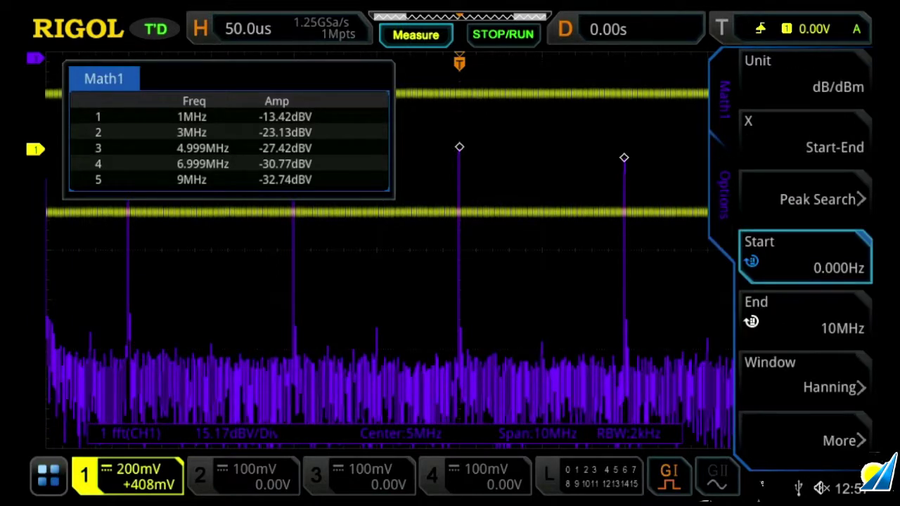
click(806, 440)
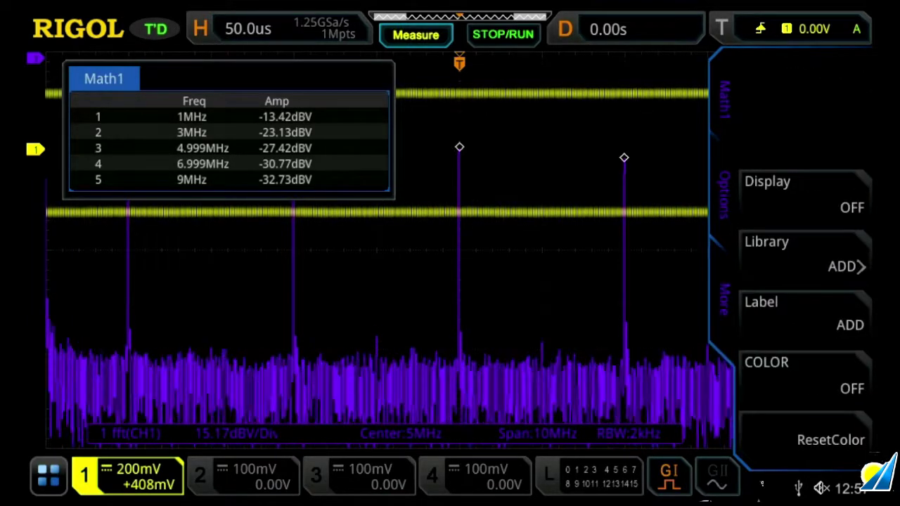
click(806, 376)
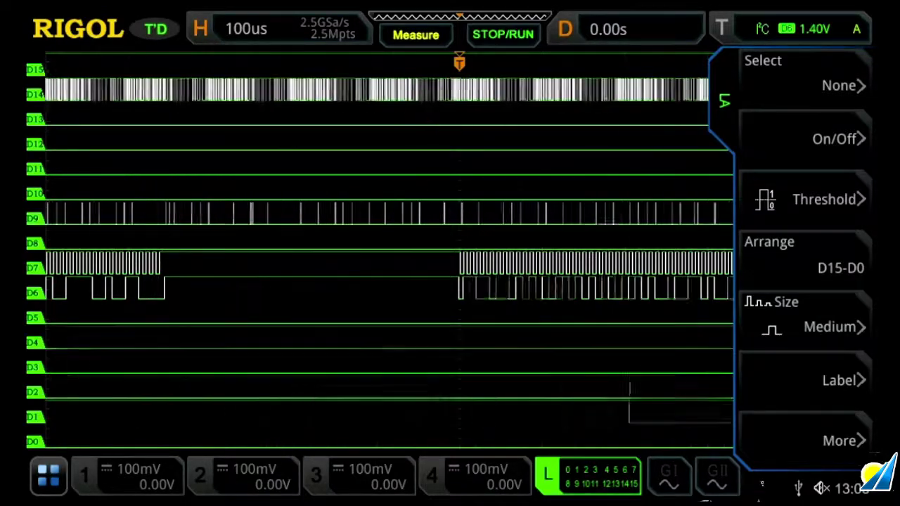
Switch off logic channels D15-D8 and assign D7 and D6 to Group1.
click(836, 139)
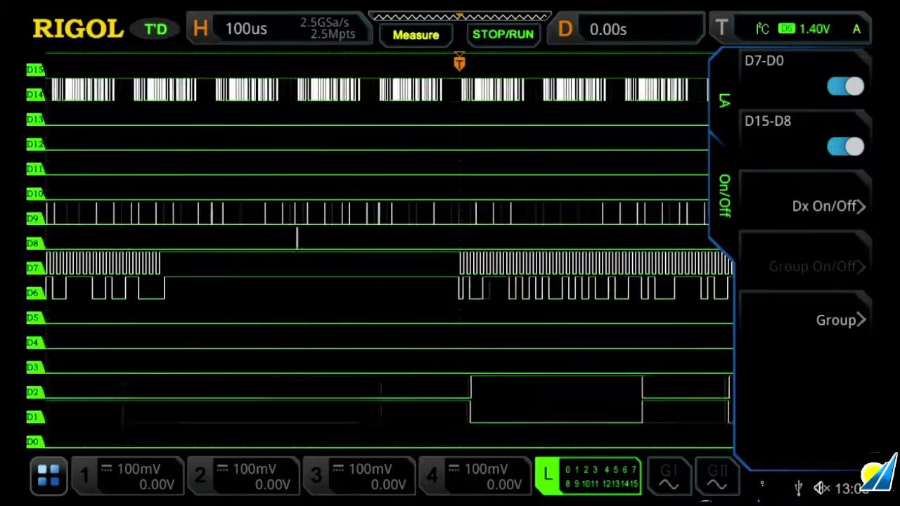
click(844, 146)
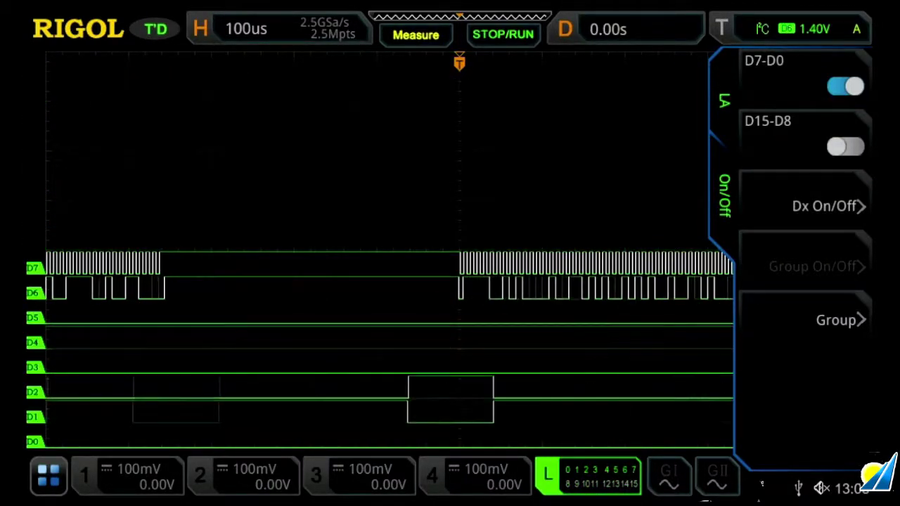
click(840, 320)
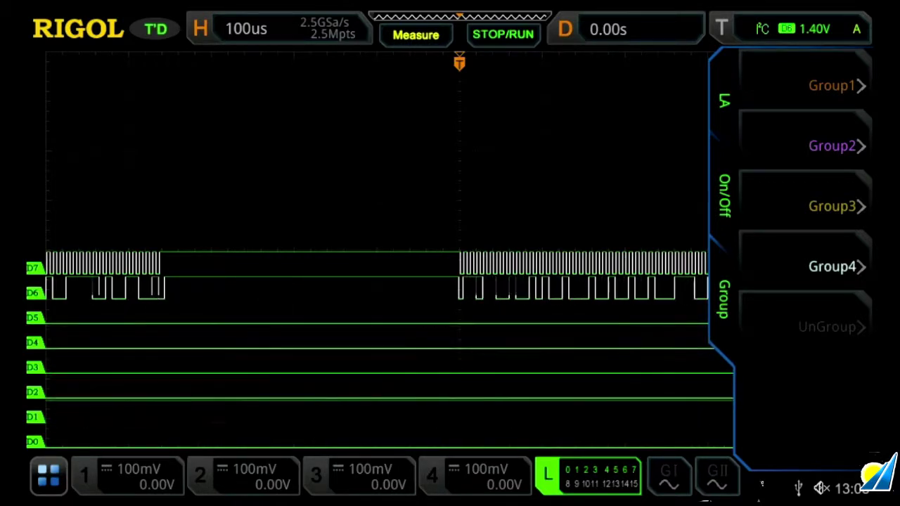
click(833, 85)
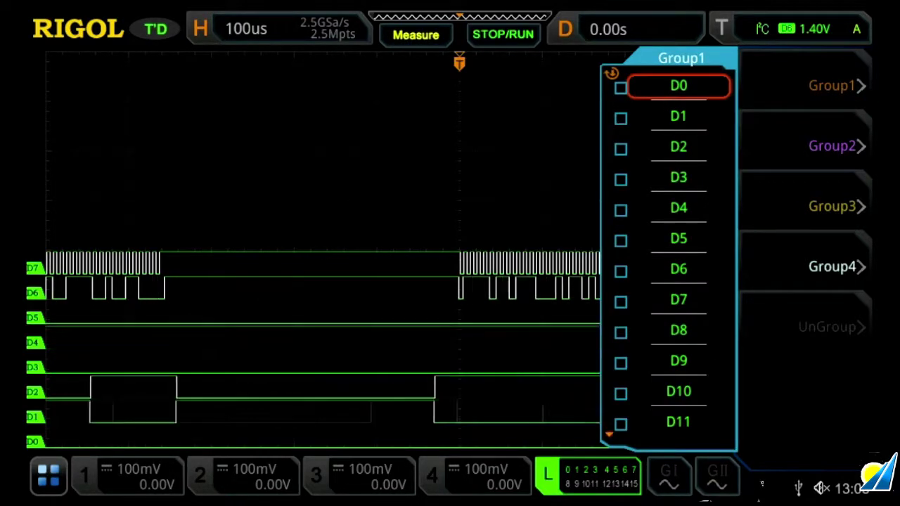
click(678, 300)
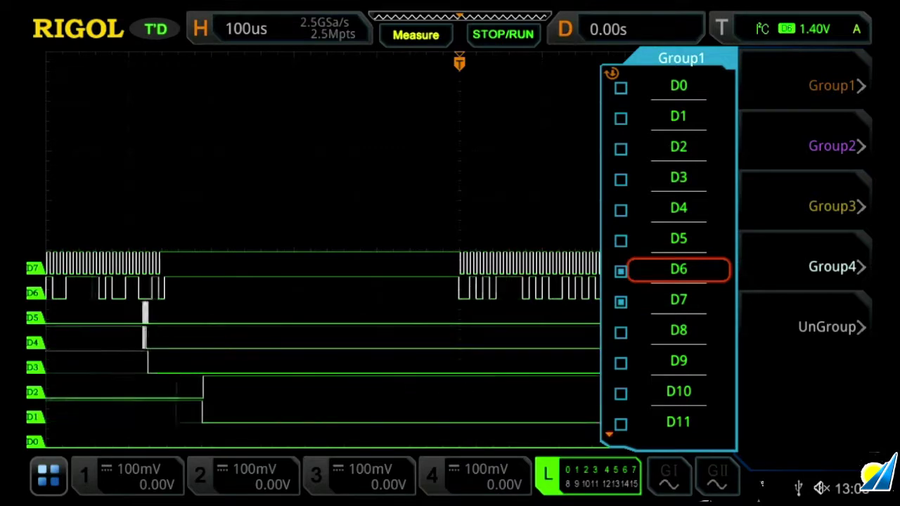
key(Escape)
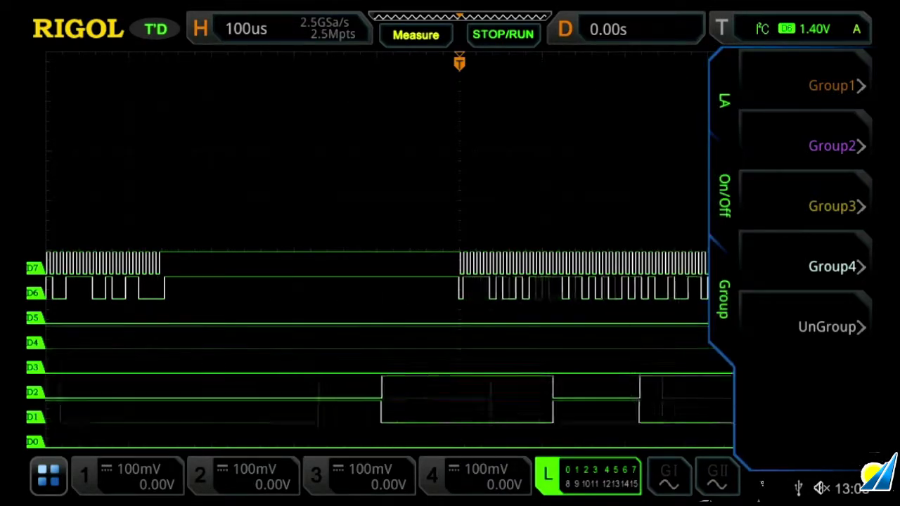
Switch on Group1 of the logic analyzer channels.
key(Escape)
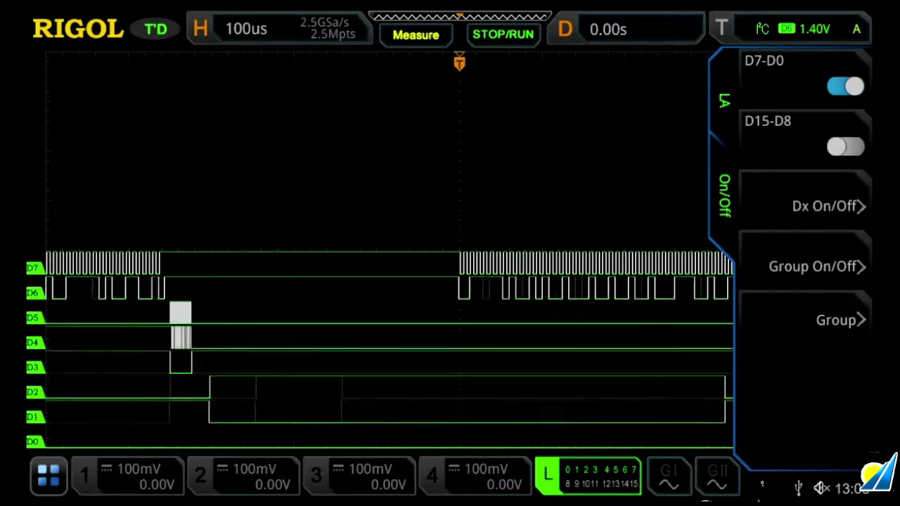
click(816, 266)
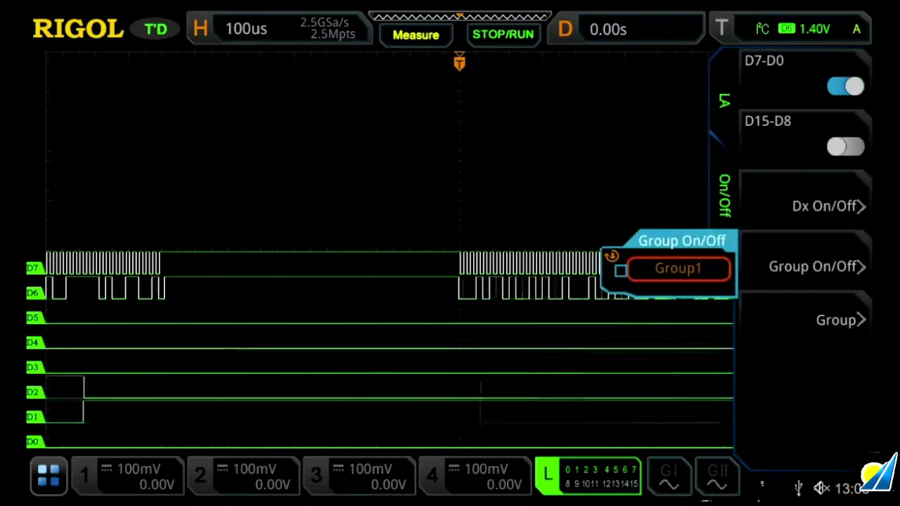
click(679, 269)
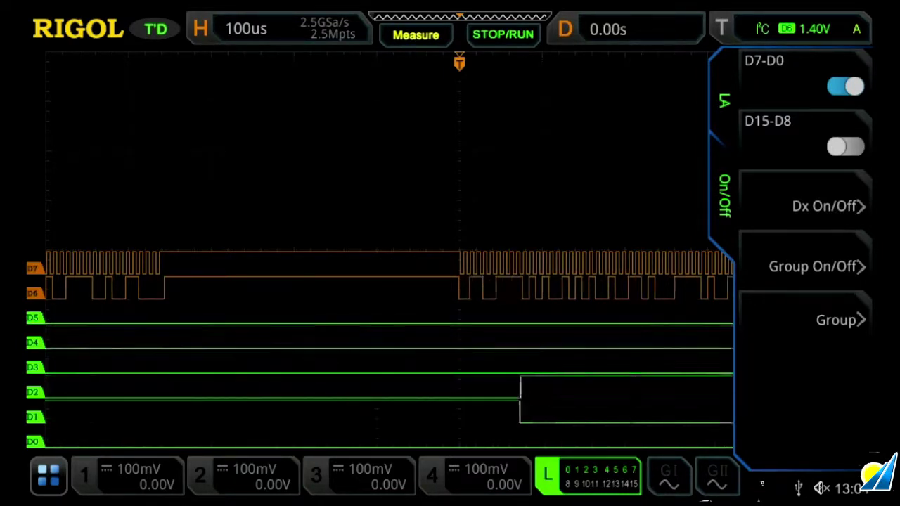
Set the logic analyzer waveform size to Large.
key(Escape)
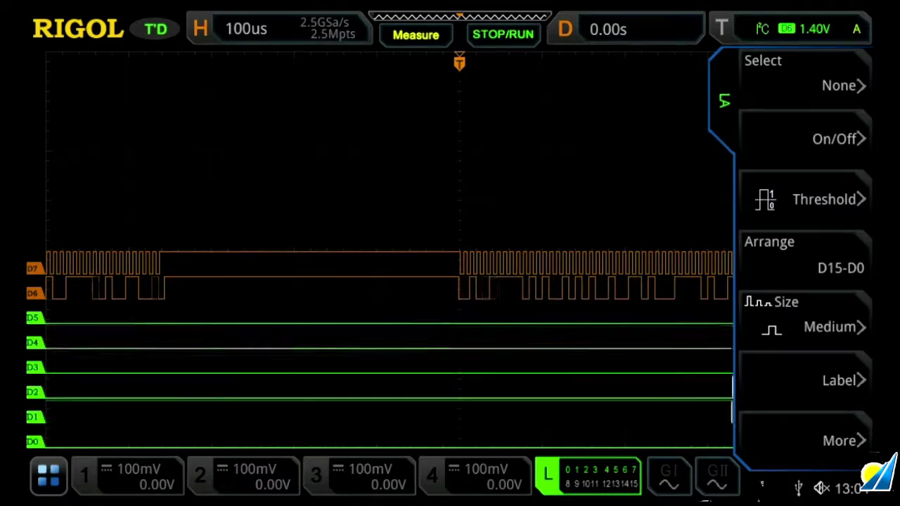
click(806, 318)
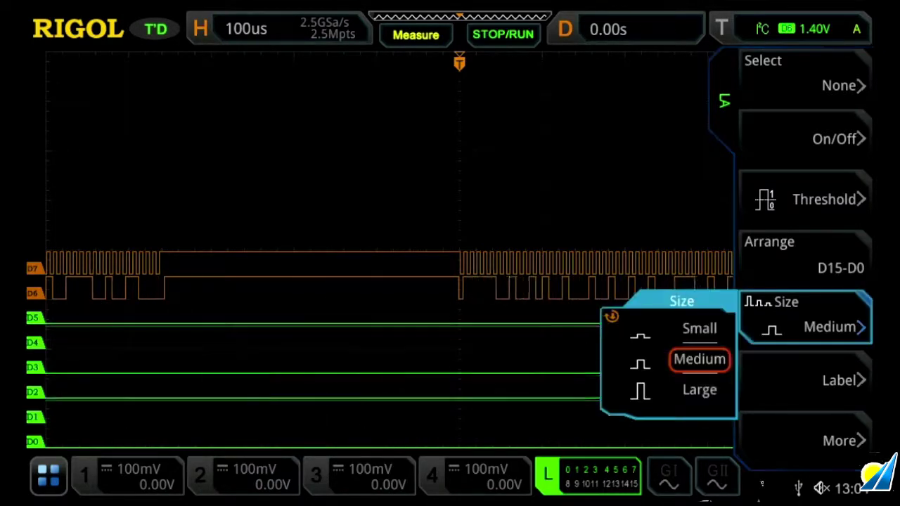
click(700, 390)
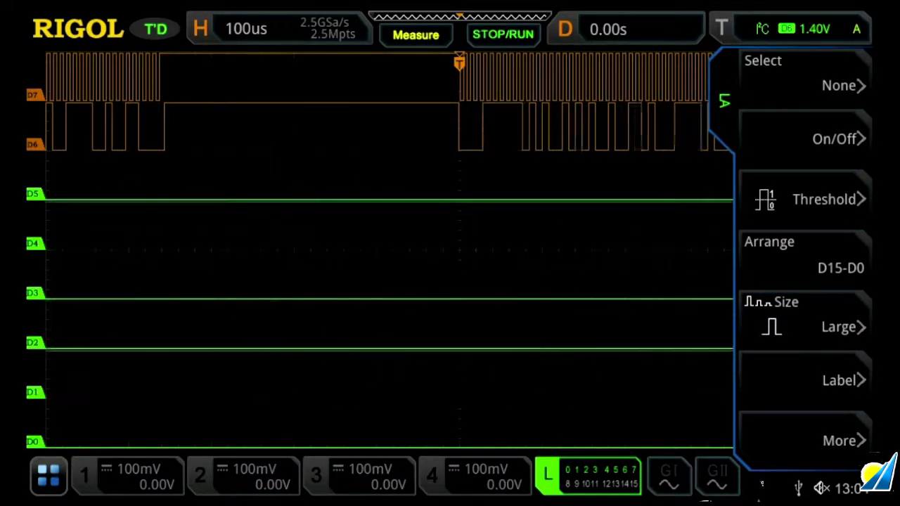
Turn on the logic channel label display and label channel D7 as CLK from the label library.
click(805, 380)
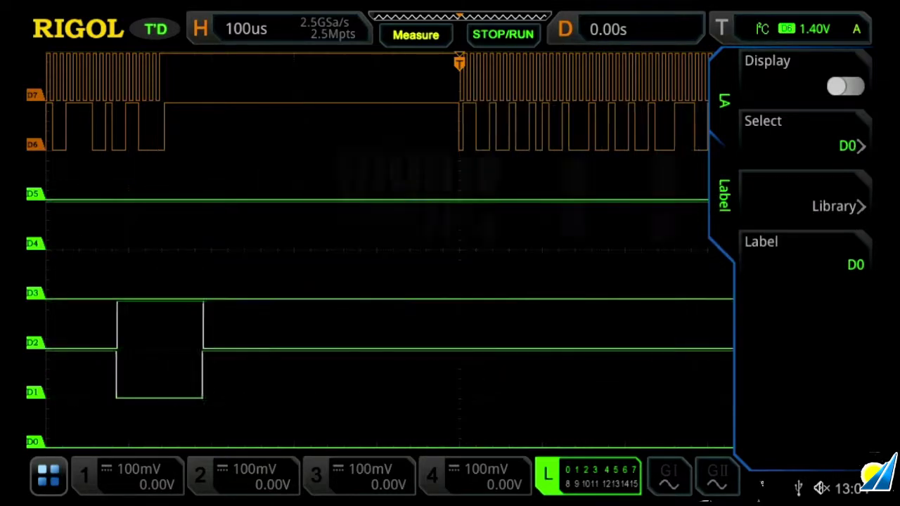
click(846, 86)
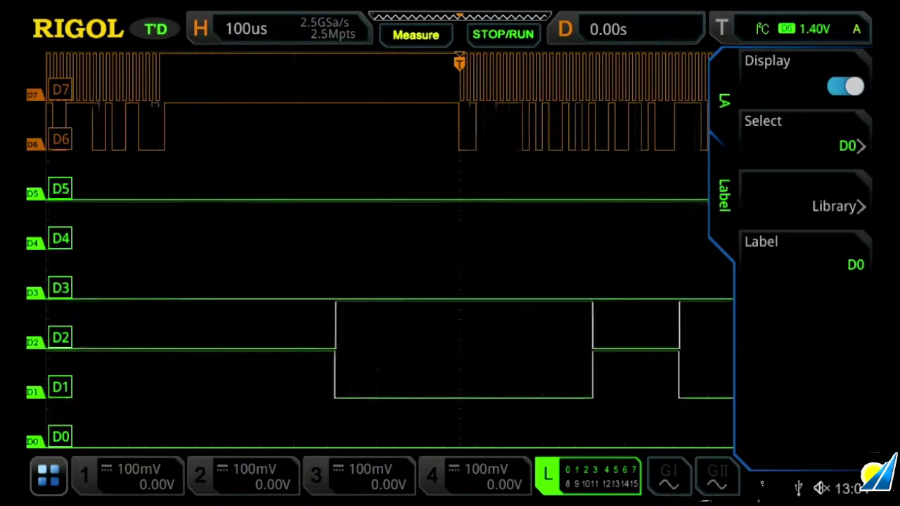
click(805, 137)
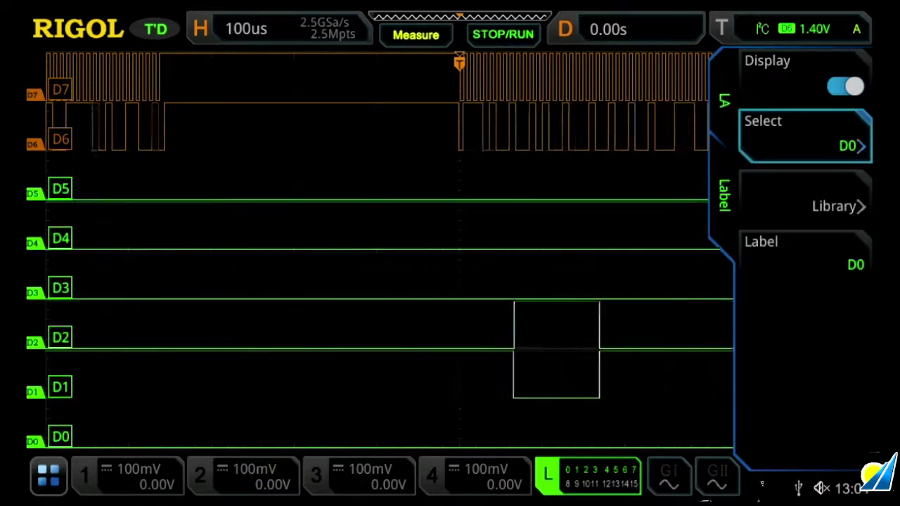
key(Down)
key(Down)
key(Down)
key(Down)
key(Down)
key(Down)
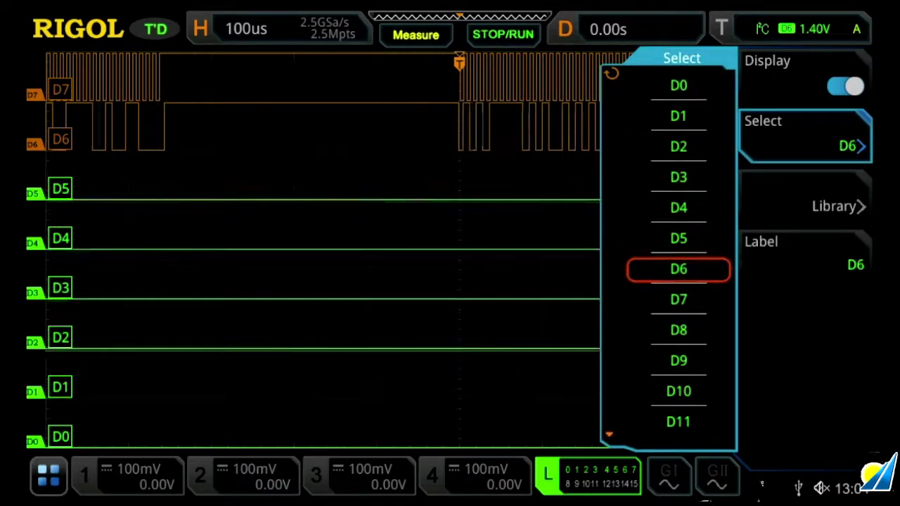
key(Return)
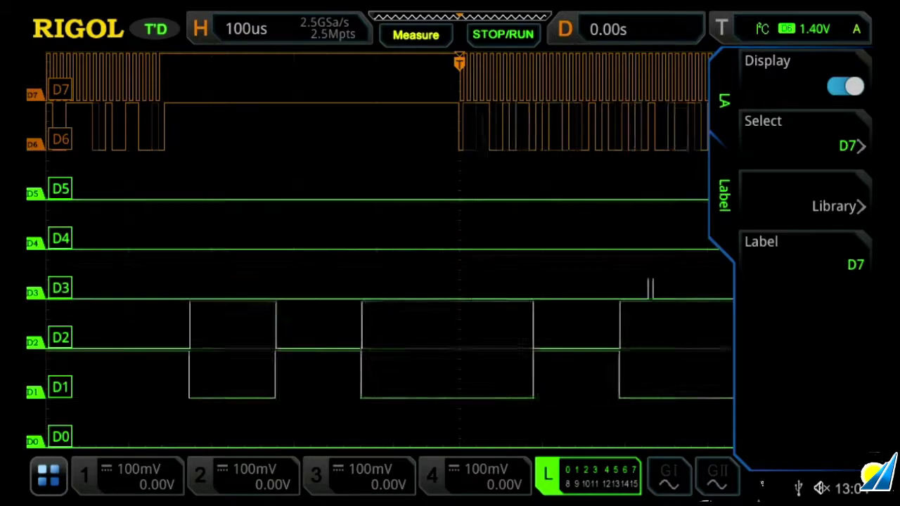
click(805, 200)
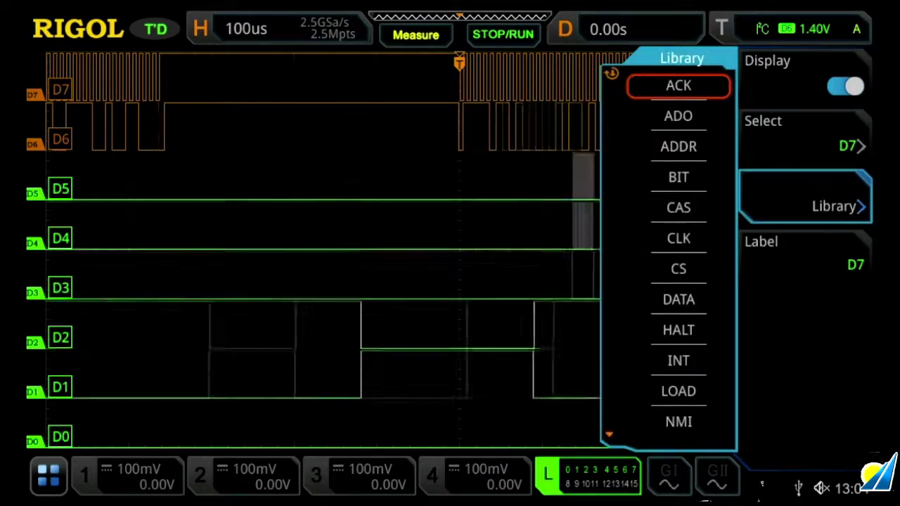
click(679, 238)
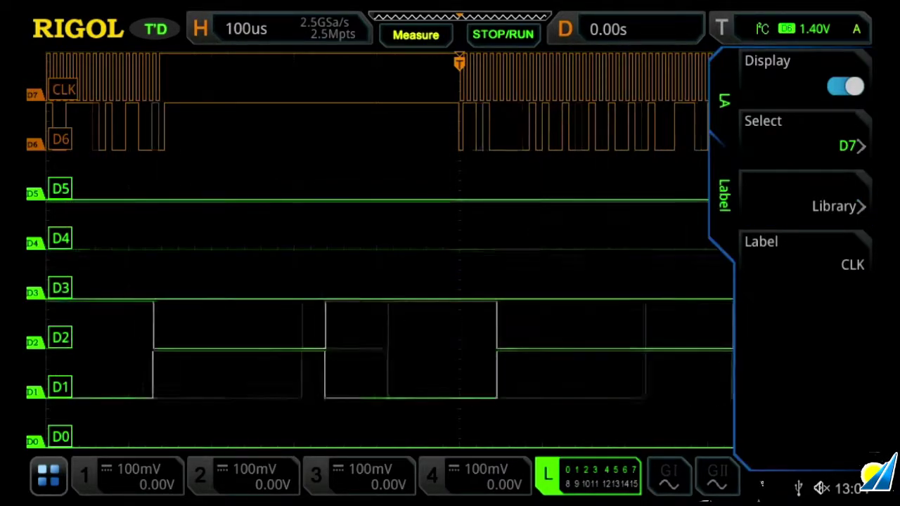
Label logic channel D6 as DATA from the label library.
click(805, 140)
click(679, 239)
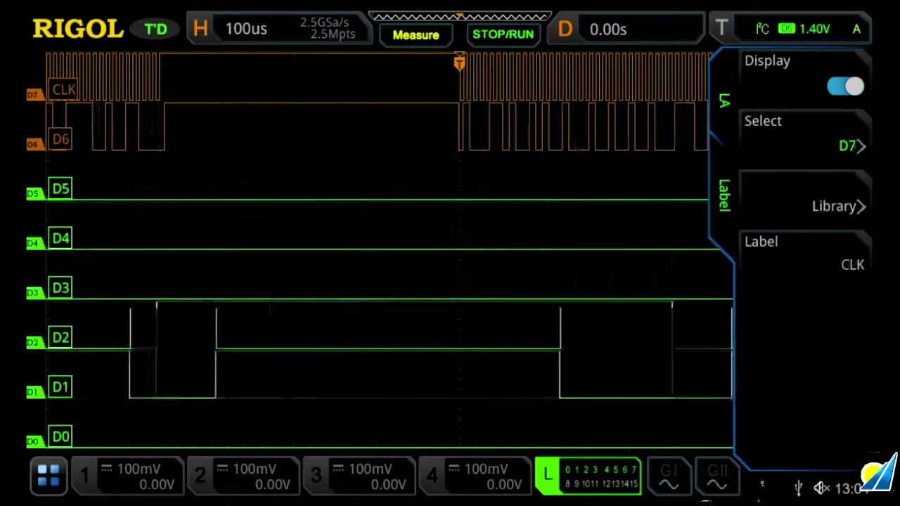
click(805, 200)
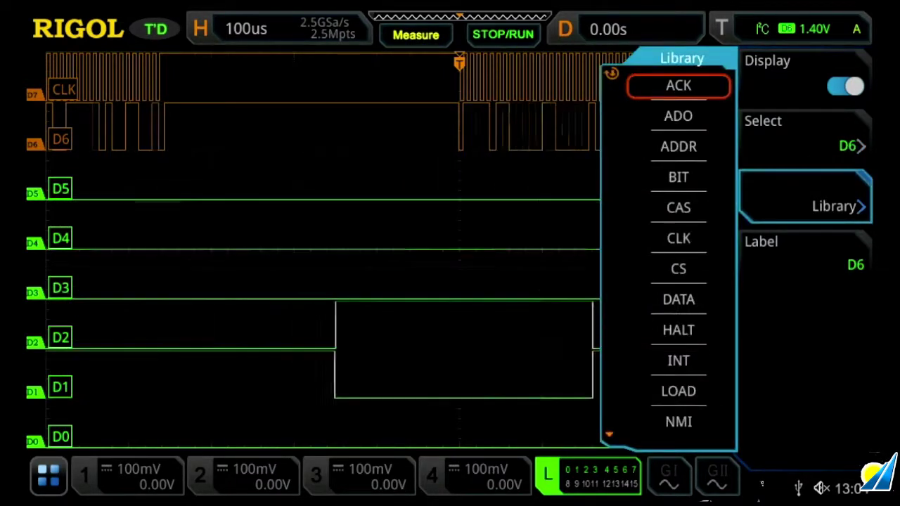
click(678, 298)
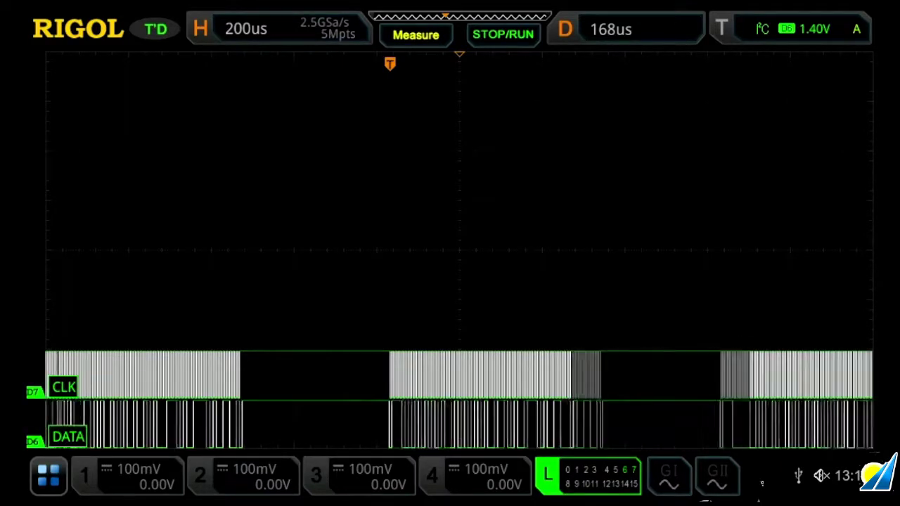
Set the Decode1 bus type to I2C and turn on its bus status.
click(49, 476)
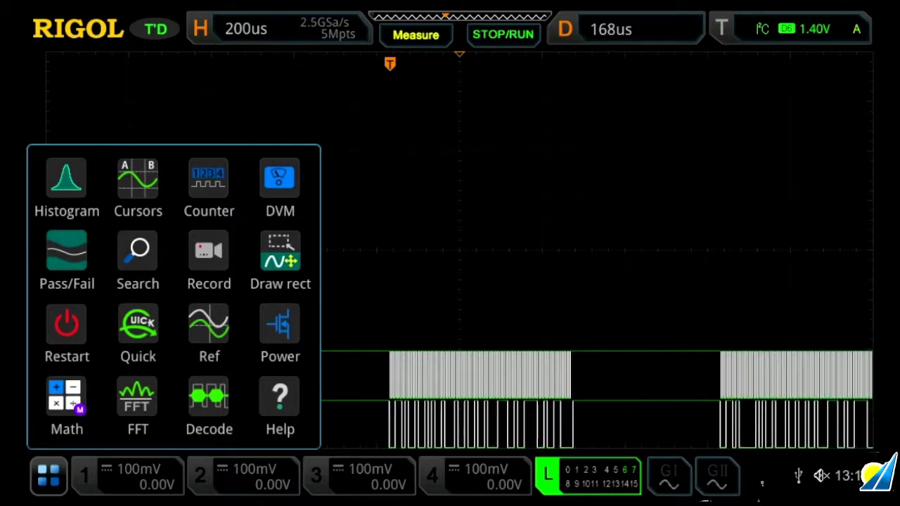
click(208, 397)
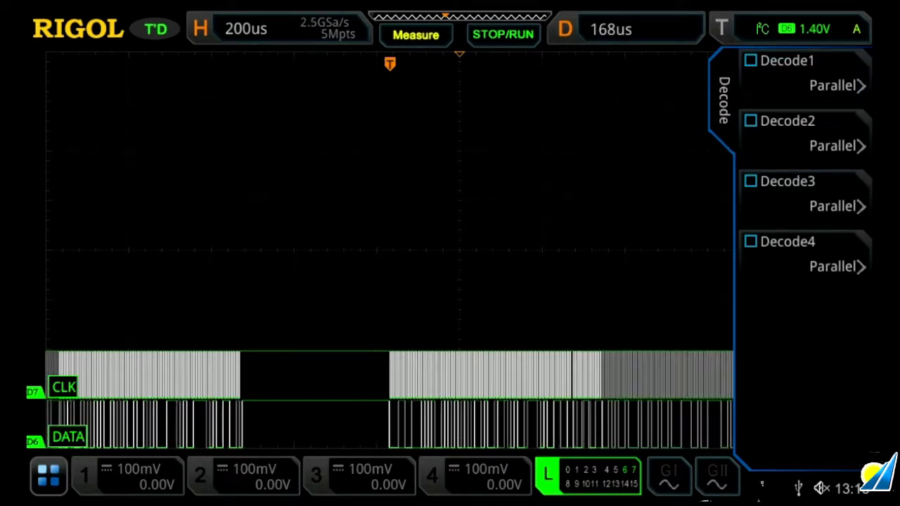
click(805, 73)
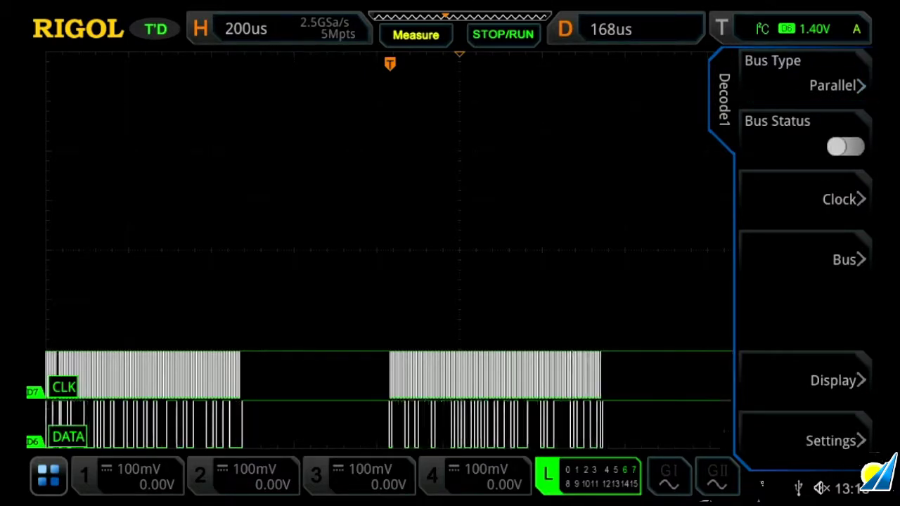
click(805, 75)
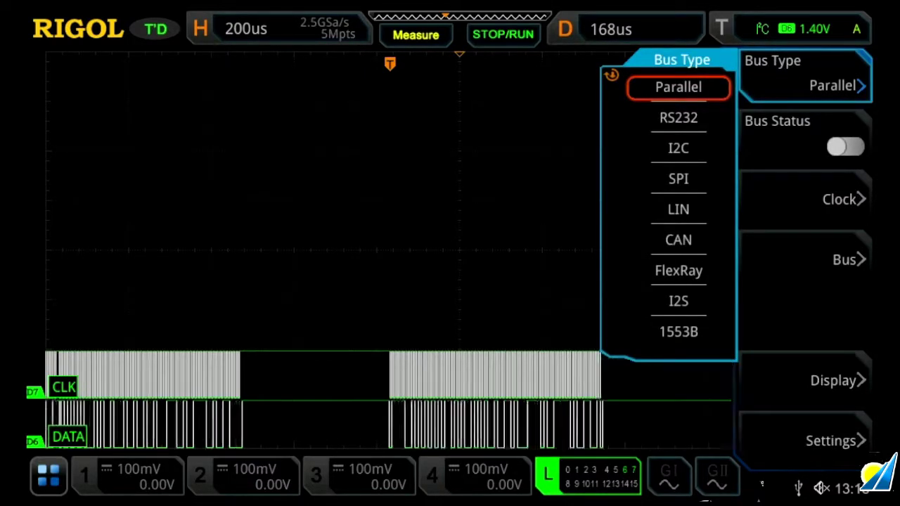
key(Down)
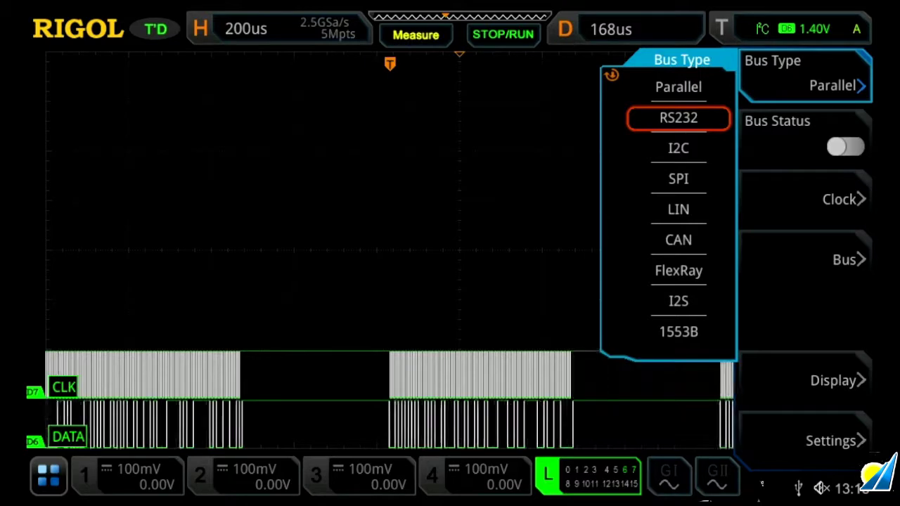
key(Down)
key(Return)
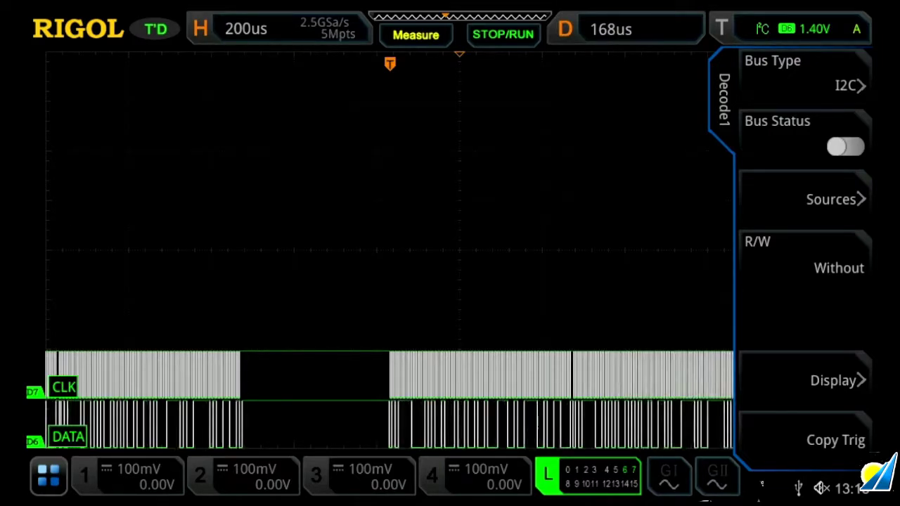
click(845, 146)
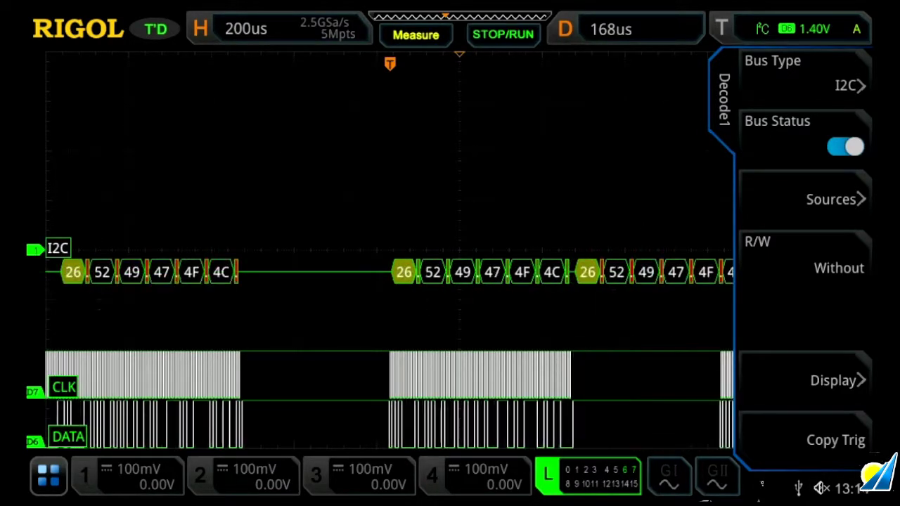
Set the Decode1 display format to ASCII, with a 100 us timebase and a 235 us horizontal delay.
click(806, 380)
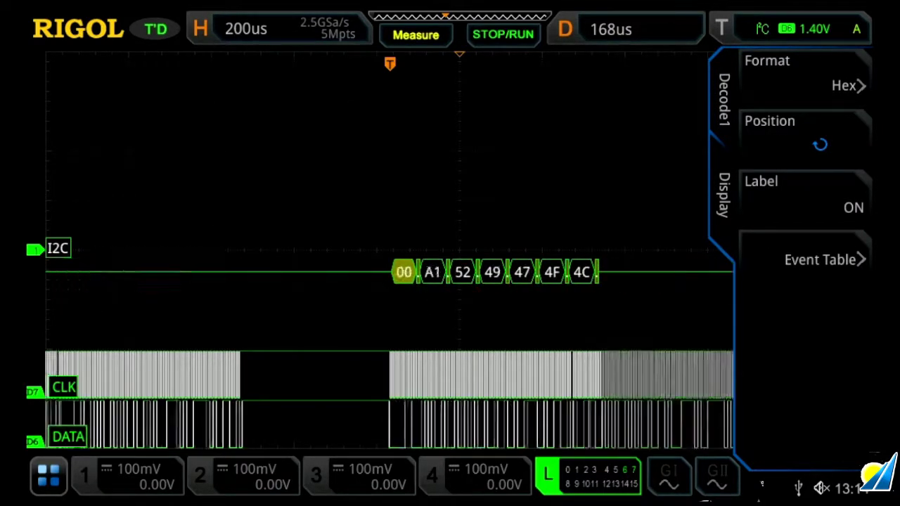
click(806, 74)
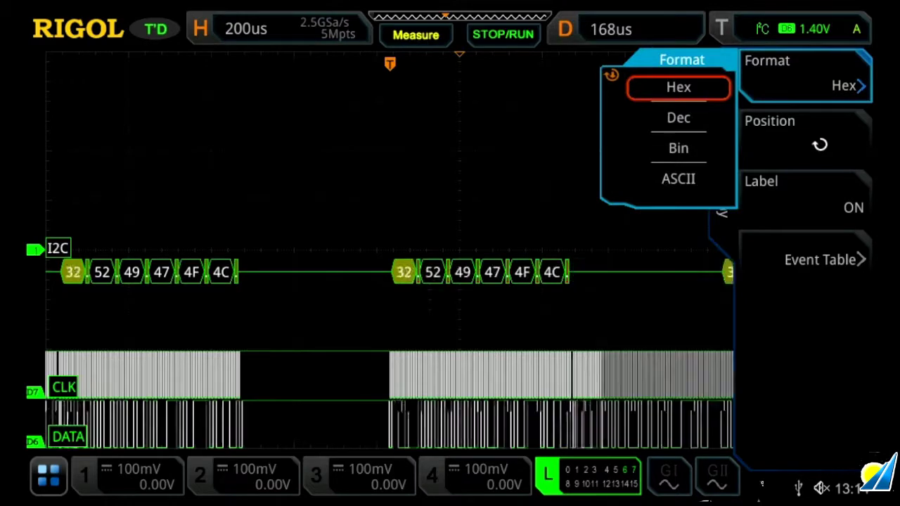
click(679, 179)
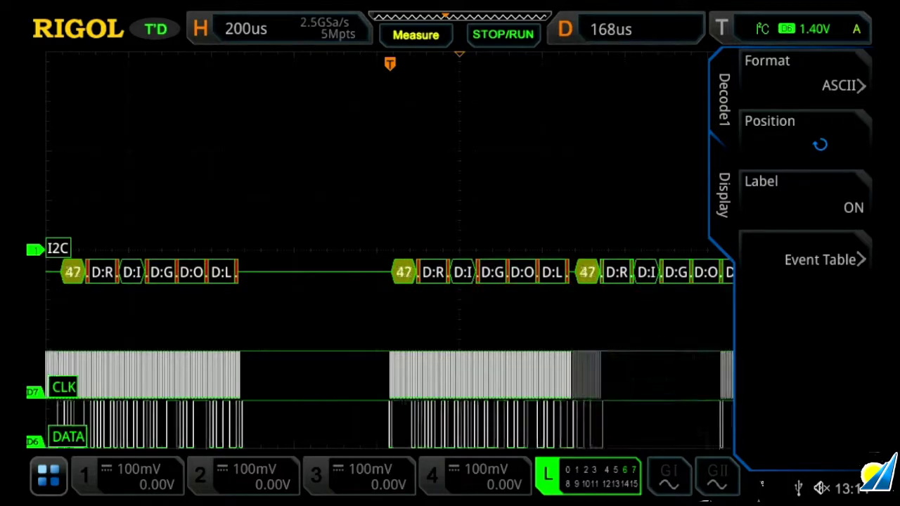
scroll(390, 250, up, 1)
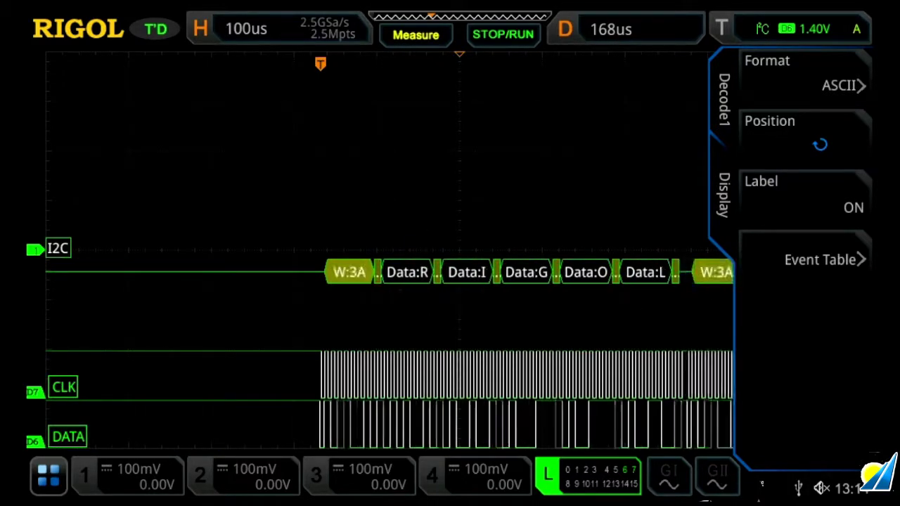
scroll(390, 250, right, 5)
scroll(520, 394, down, 6)
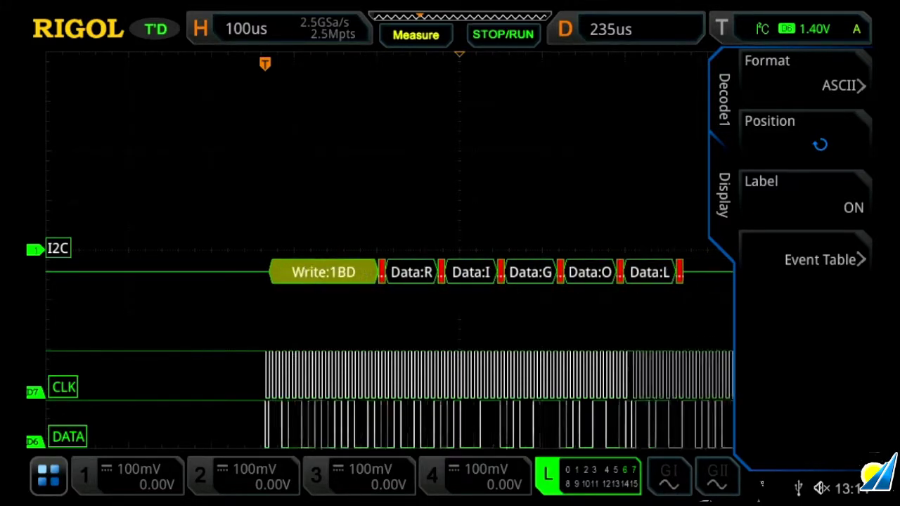
Turn on the Decode1 event table in ASC format with the timebase set to 1.00 ms.
click(806, 259)
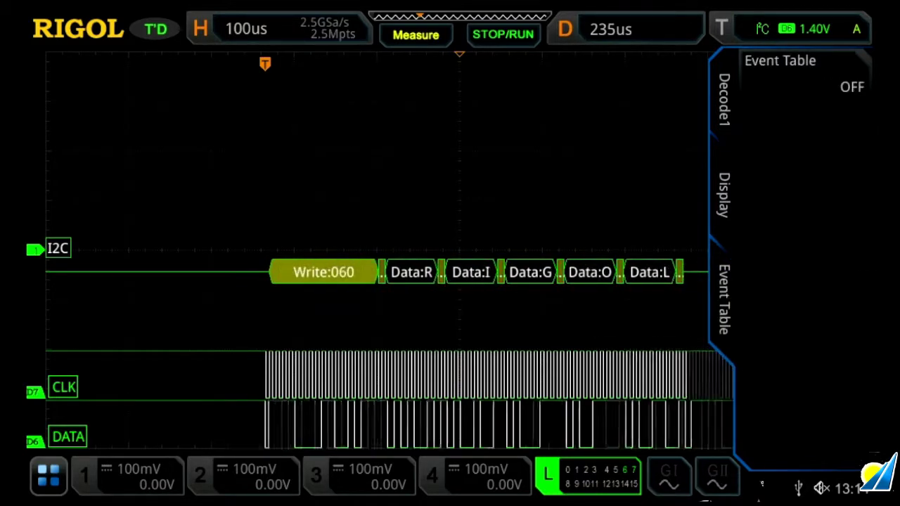
scroll(377, 250, down, 5)
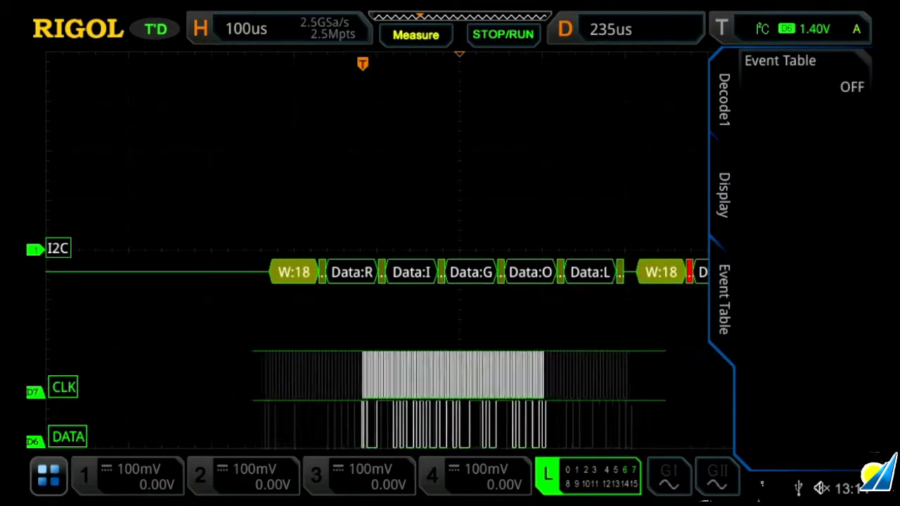
scroll(377, 251, up, 2)
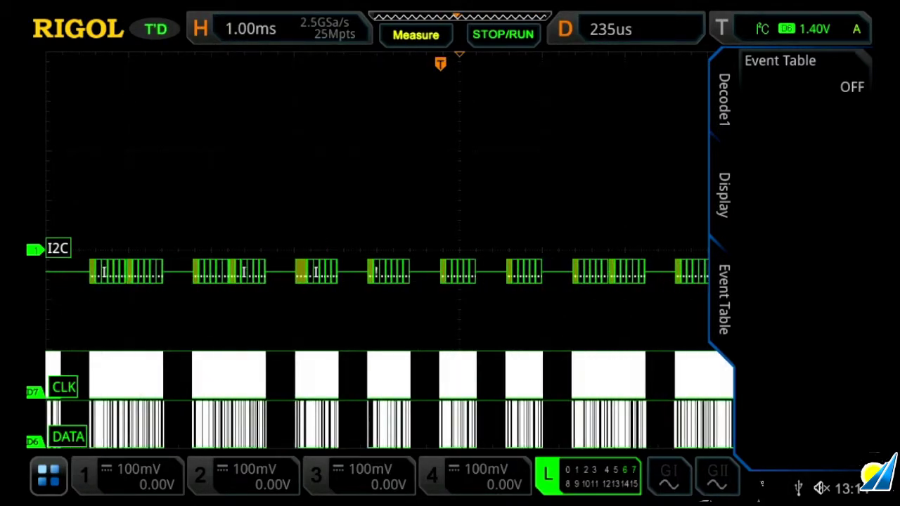
click(806, 75)
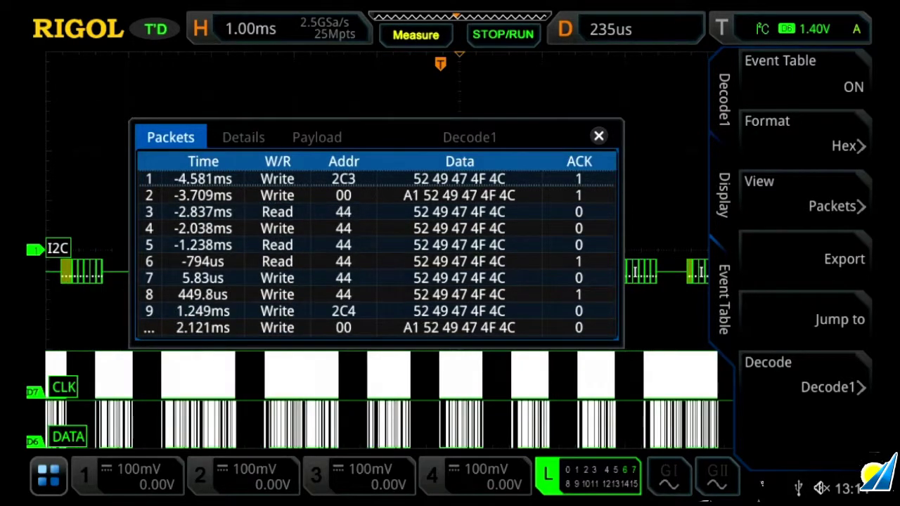
click(805, 134)
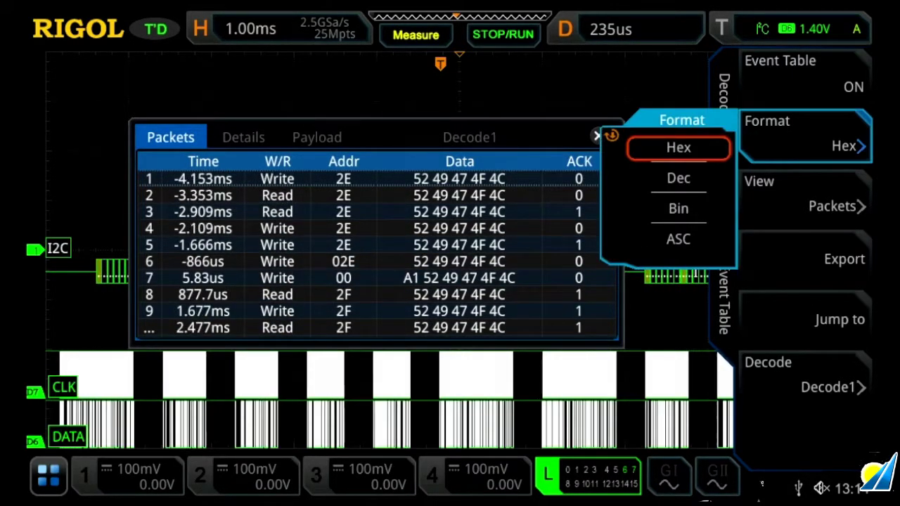
click(678, 239)
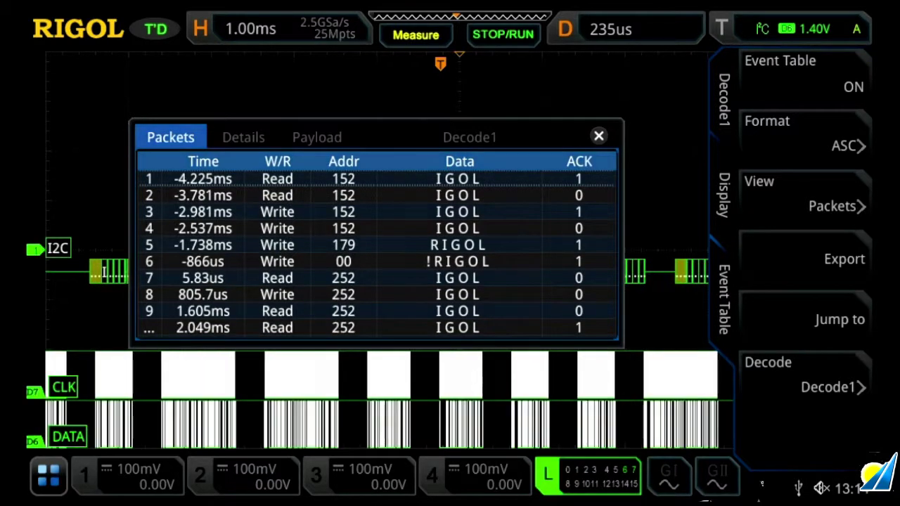
Switch the event table to the Payload view and stop the acquisition.
click(317, 137)
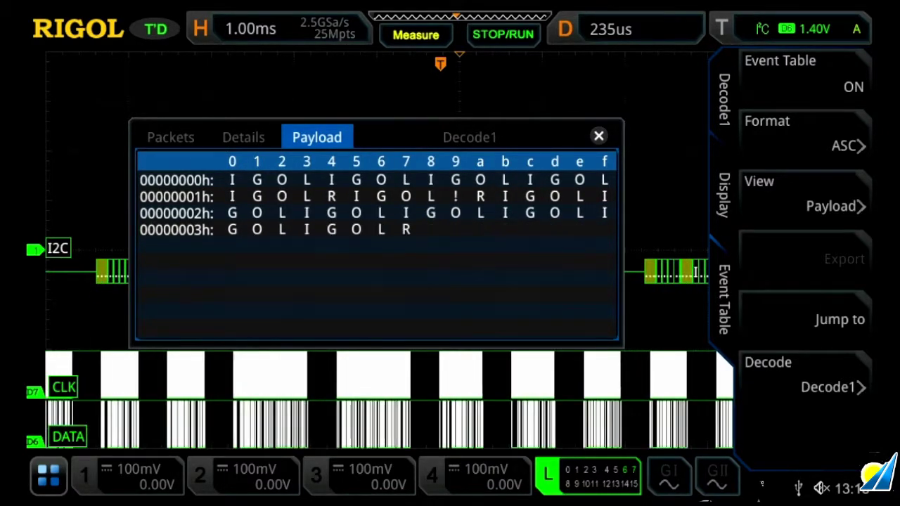
click(503, 35)
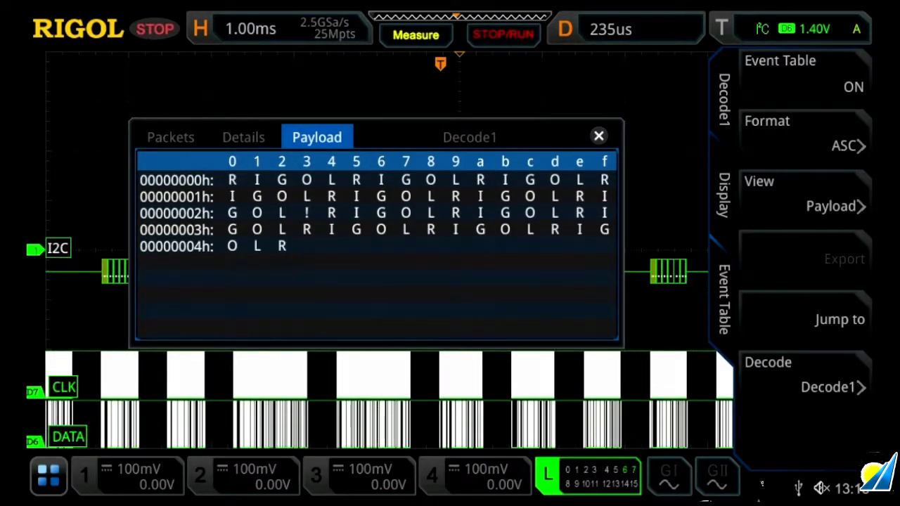
Jump to the third packet (-2.481 ms) from the Packets view, and close the event table with the timebase at 200 us.
click(171, 137)
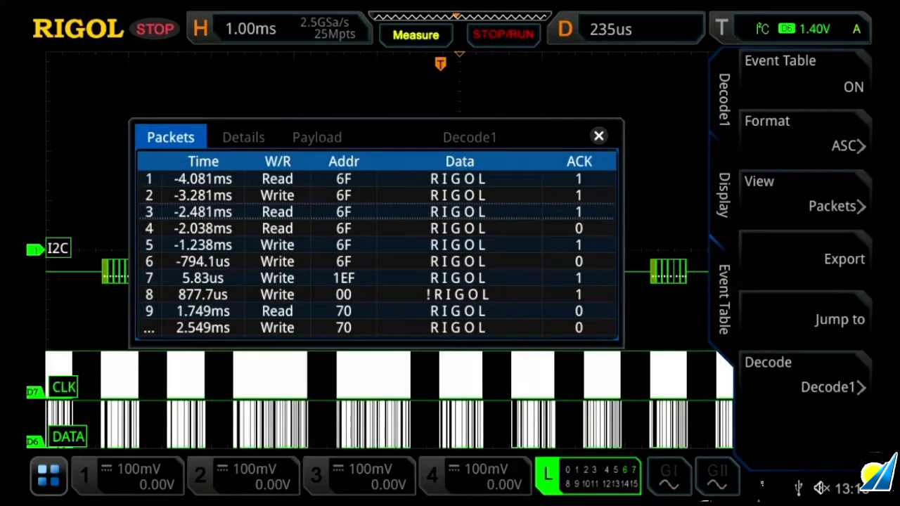
click(806, 318)
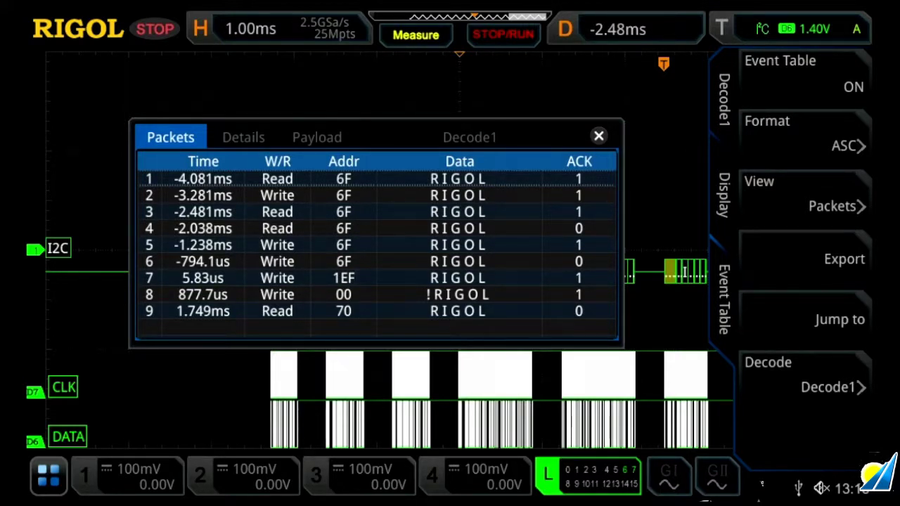
click(599, 136)
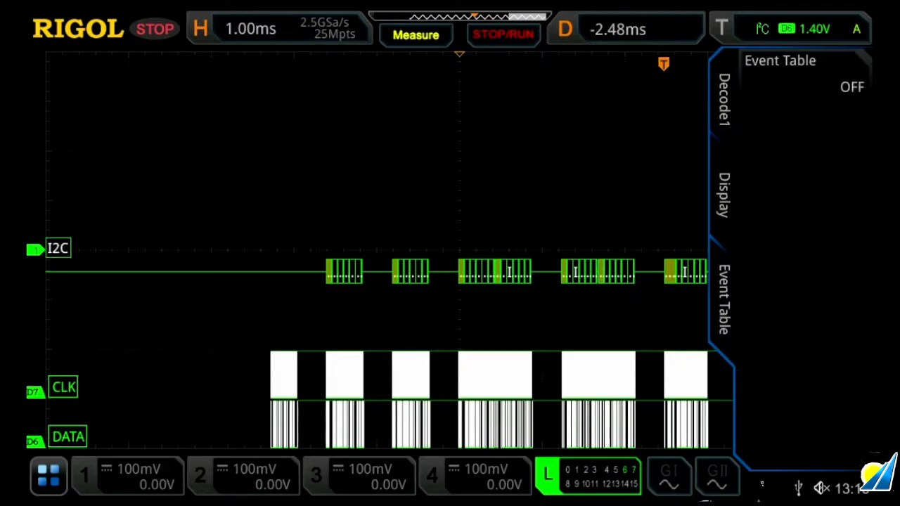
scroll(459, 250, up, 2)
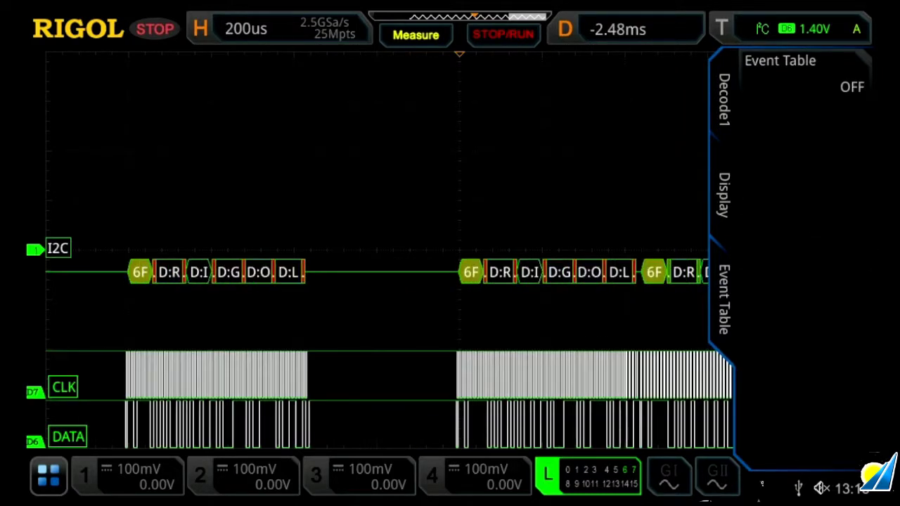